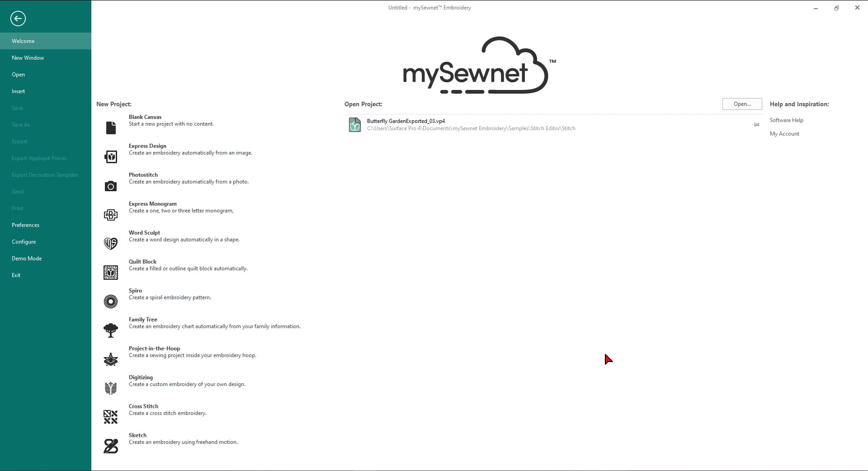
- Start a blank canvas project using the 360mm x 200mm Designer Royal Hoop from the Husqvarna Viking Designer Epic 2 group
left_click(159, 128)
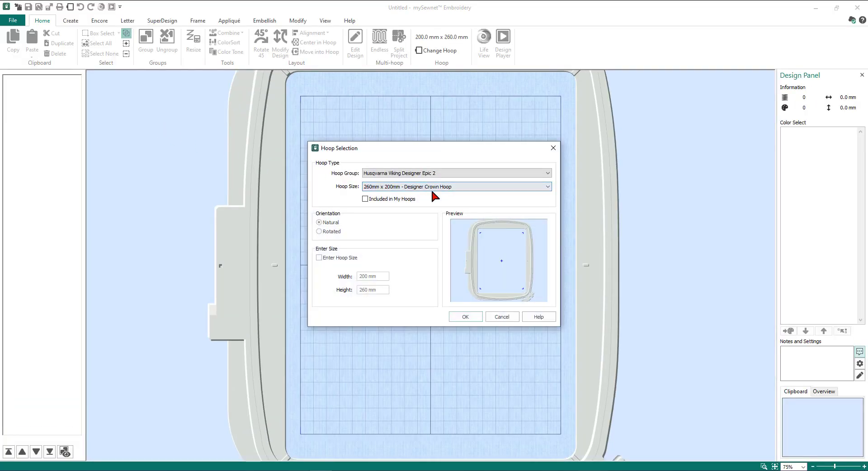
left_click(448, 187)
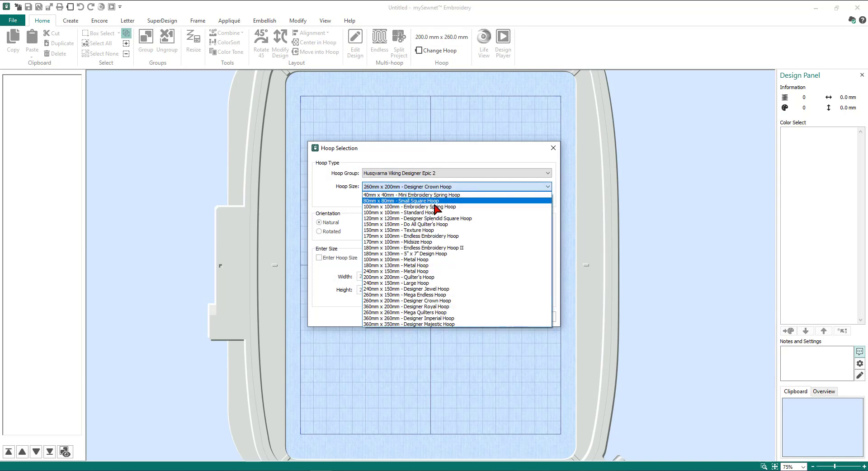
left_click(379, 307)
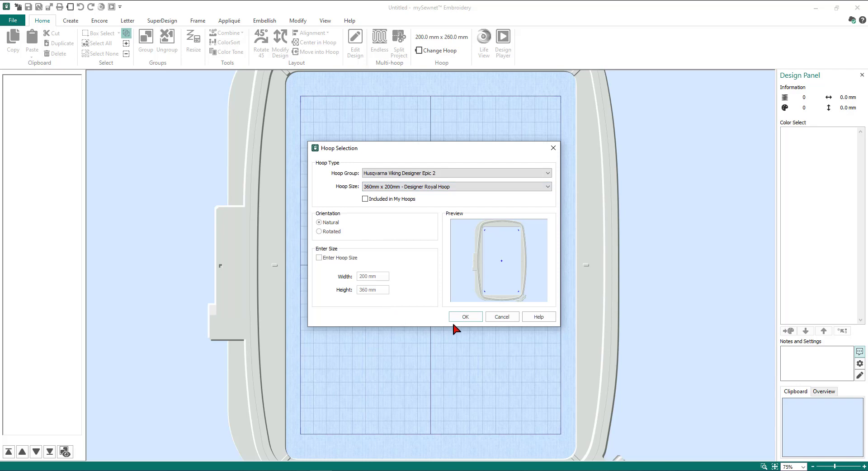
left_click(466, 317)
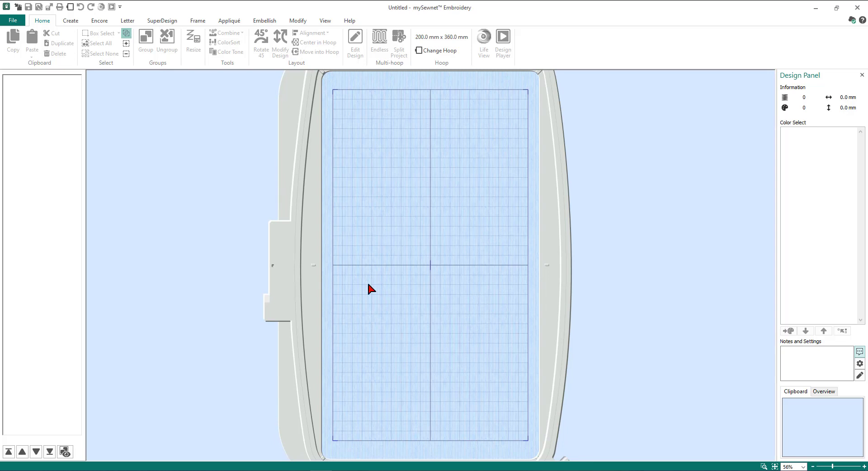
- Insert the Des128_05.hus design from the Demo folder and open it for editing in Stitch Editor
left_click(19, 8)
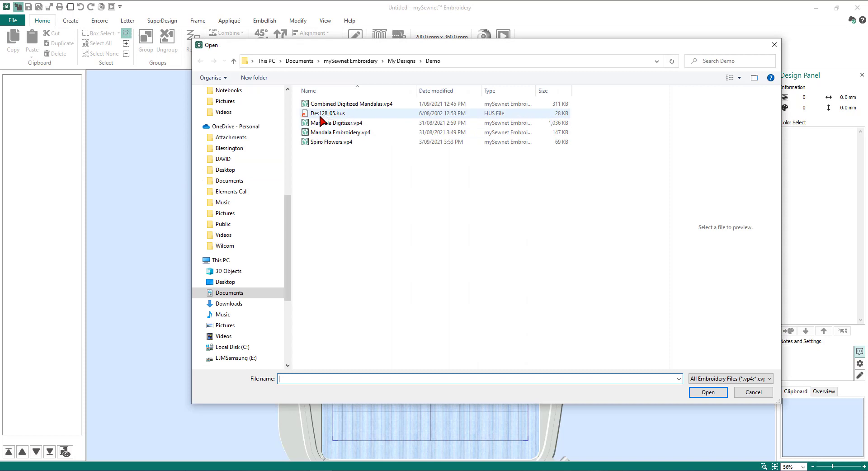
mouse_move(318, 121)
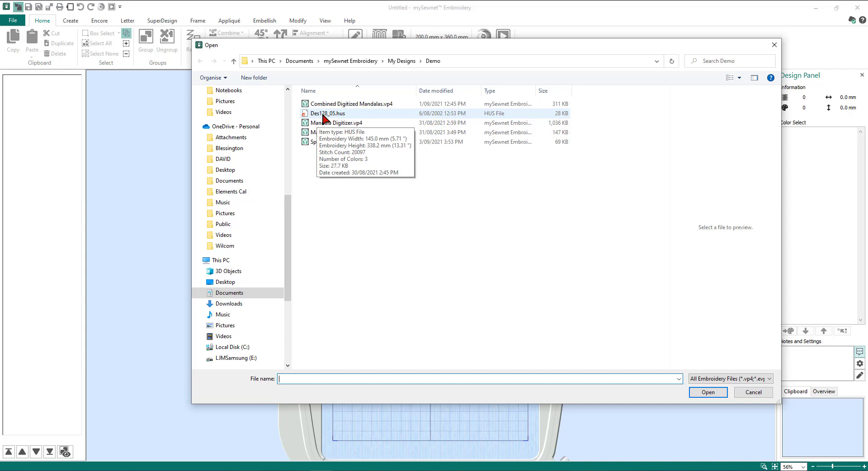
left_click(323, 117)
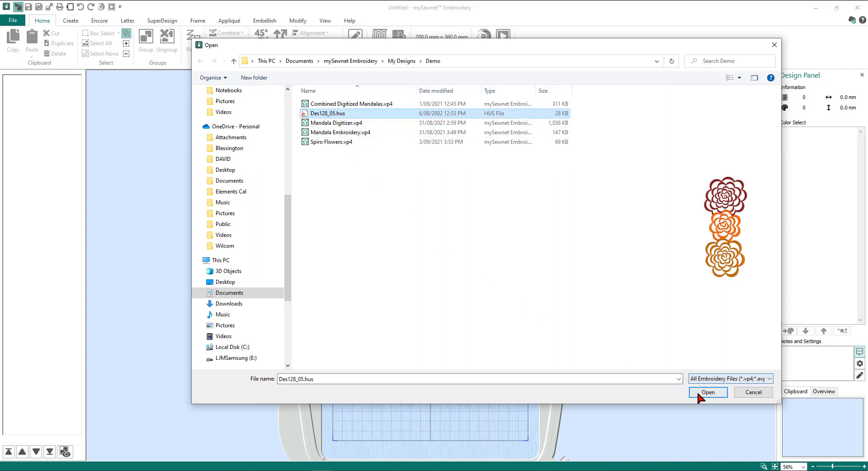
left_click(709, 393)
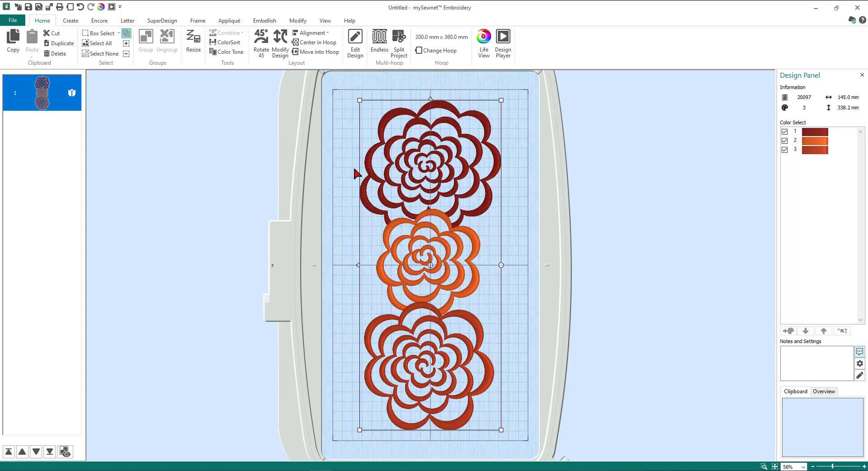
left_click(357, 42)
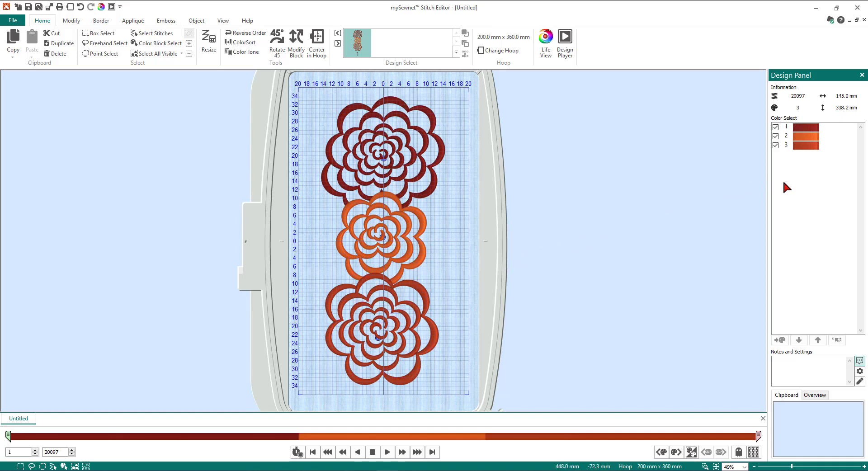
- Delete the upper two flowers (colors 1 and 2), keeping color 3, and bring the remaining flower's stitches back into view
left_click(776, 145)
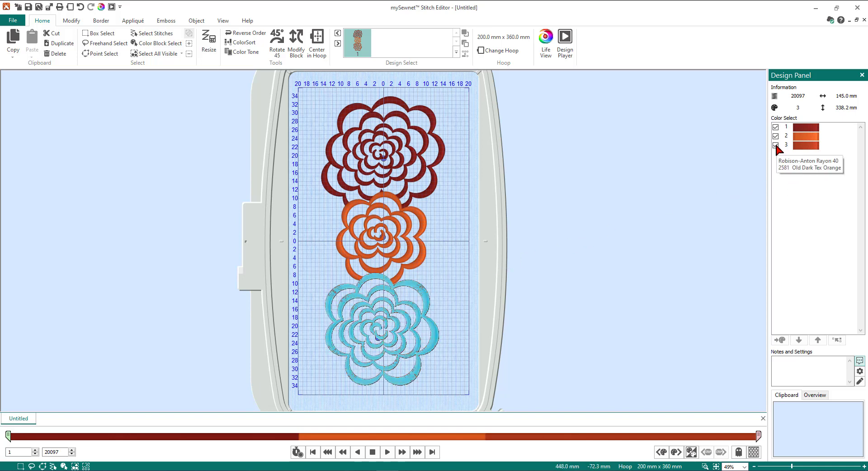
left_click(776, 146)
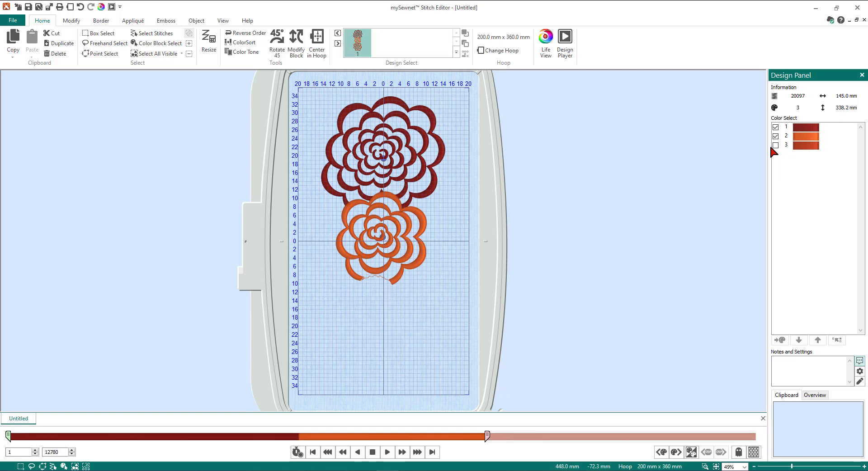
left_click(153, 54)
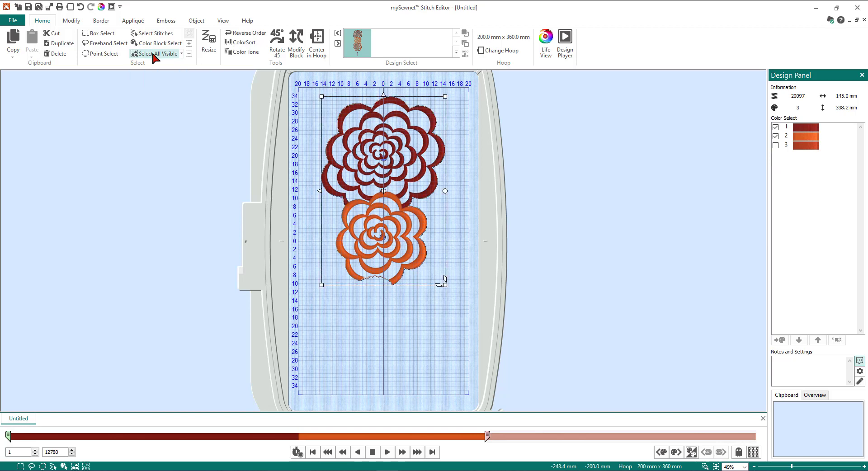
left_click(57, 54)
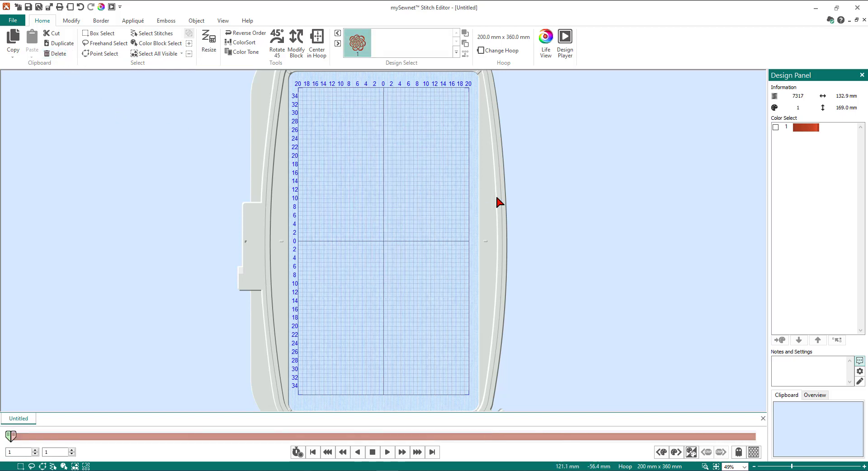
left_click(753, 453)
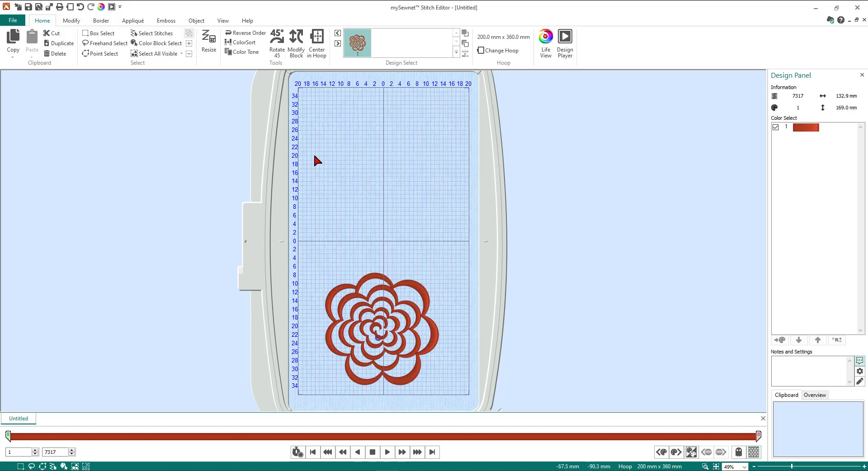
- Using the 2D view with stitch points, box-select and delete the stray stitch running from the flower to the hoop centre
left_click(161, 55)
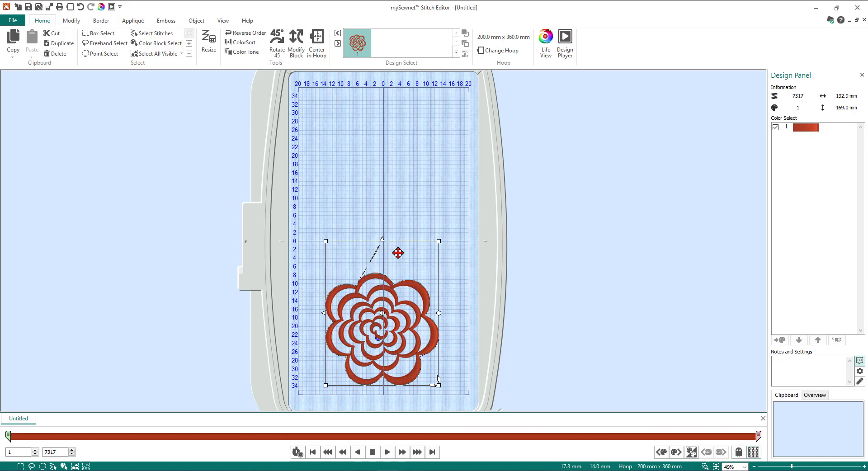
left_click(223, 21)
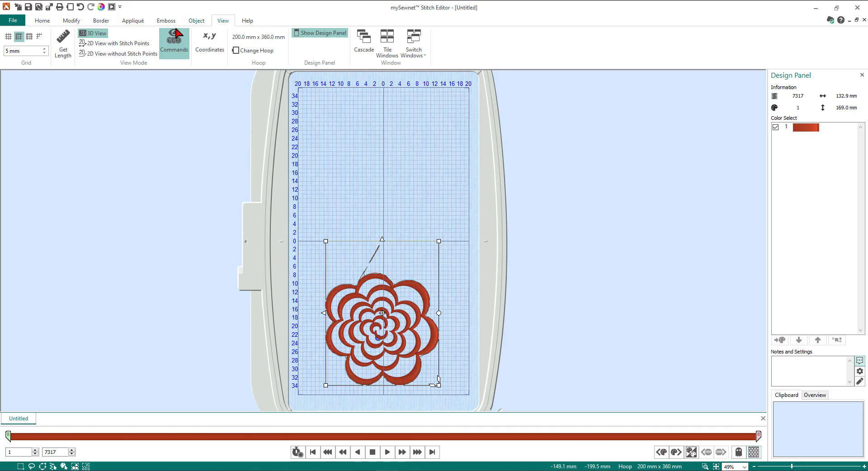
left_click(104, 45)
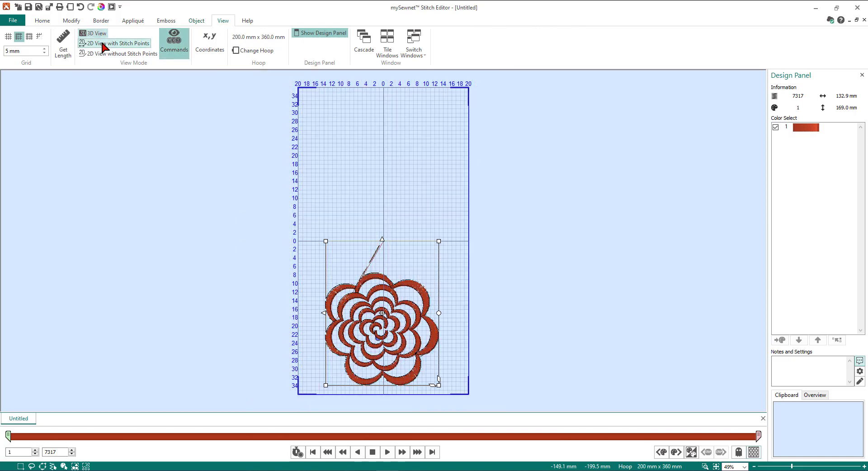
left_click(390, 189)
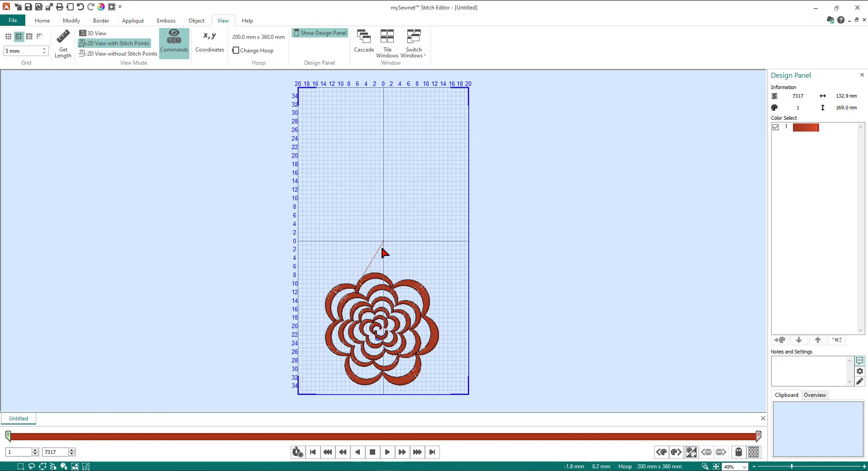
left_click(42, 21)
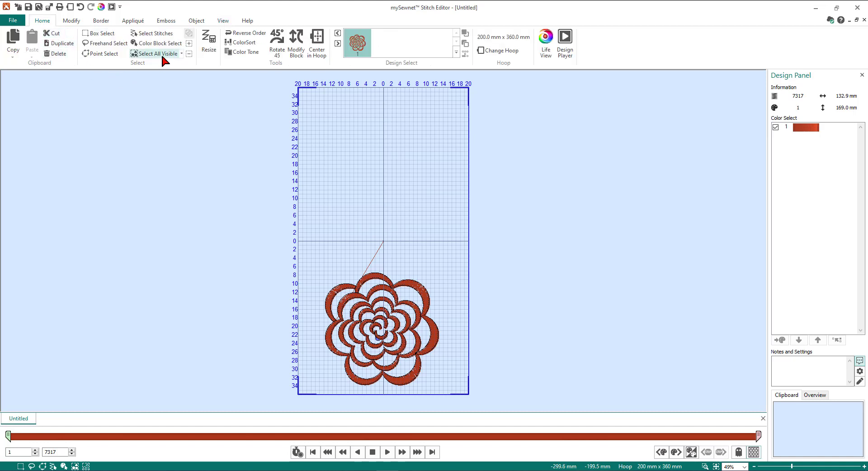
left_click(105, 37)
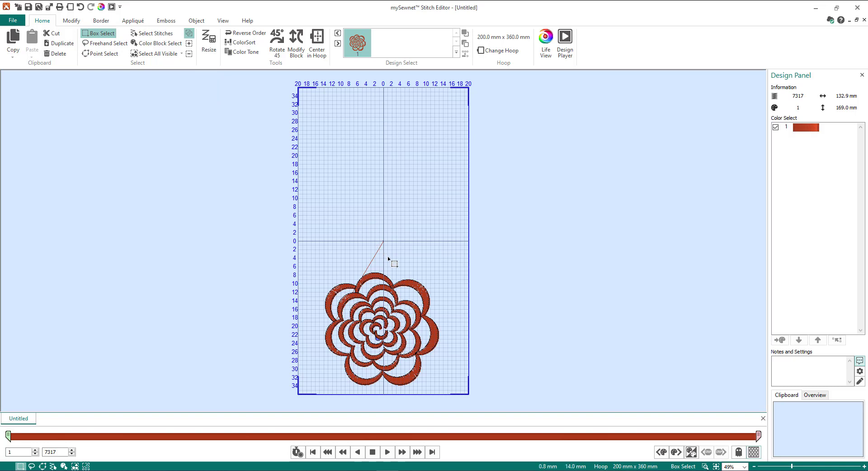
left_click_drag(355, 225, 401, 267)
left_click(58, 53)
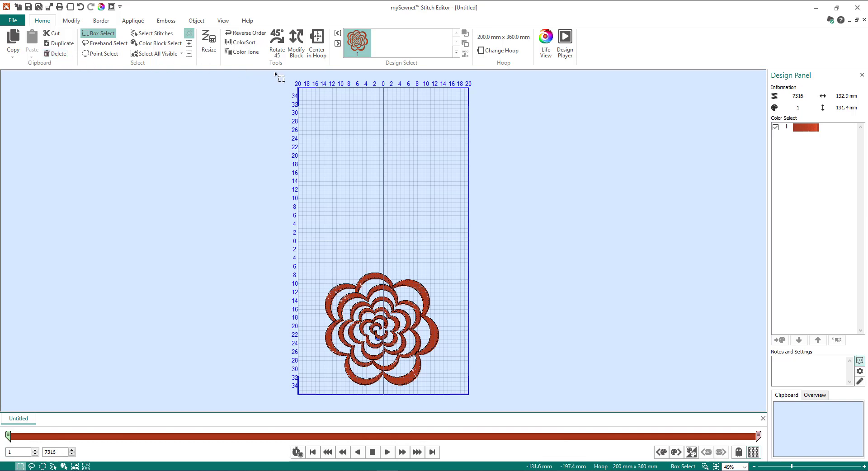
- Center the flower in the hoop and change the hoop to the 200mm x 200mm Quilter's Hoop
left_click(317, 43)
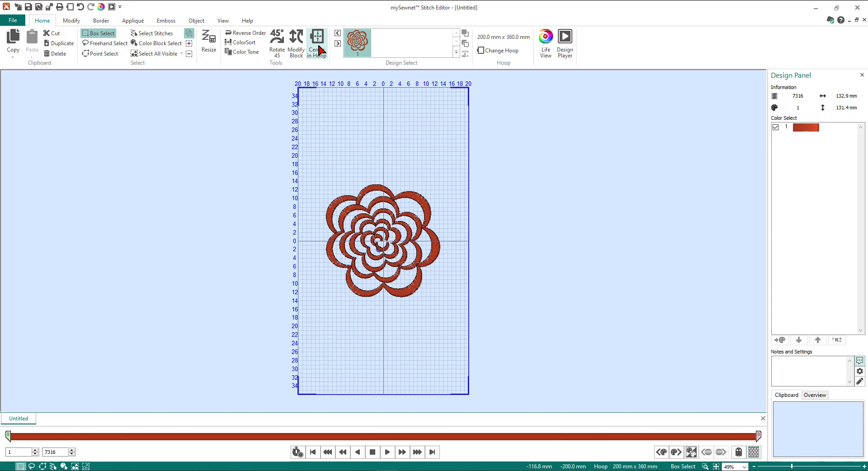
left_click(502, 52)
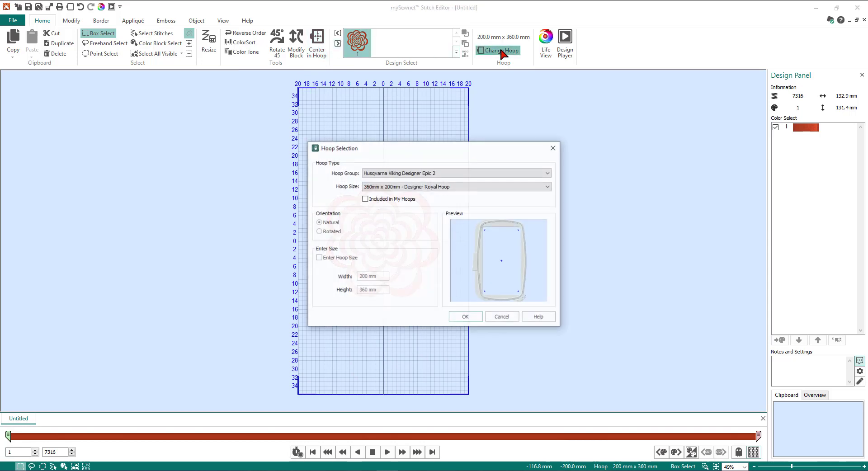
left_click(399, 189)
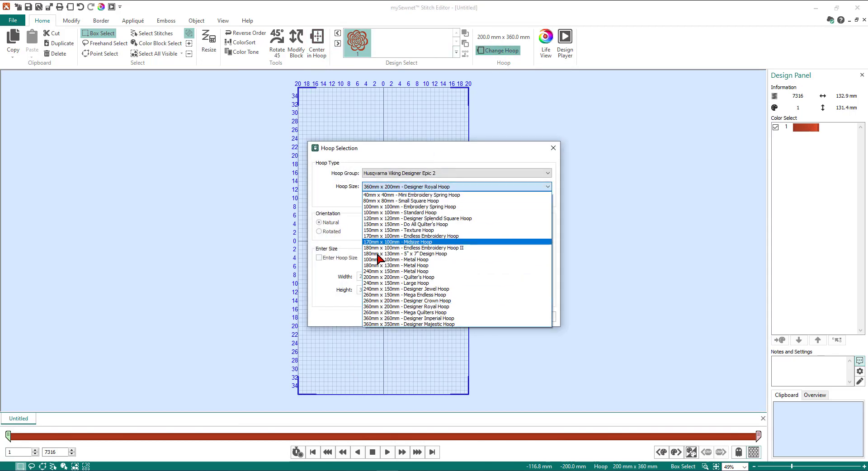
left_click(374, 277)
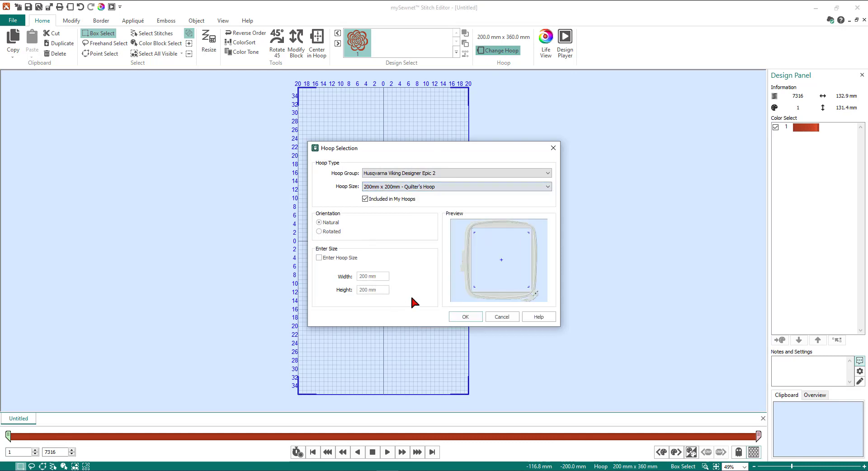
left_click(469, 317)
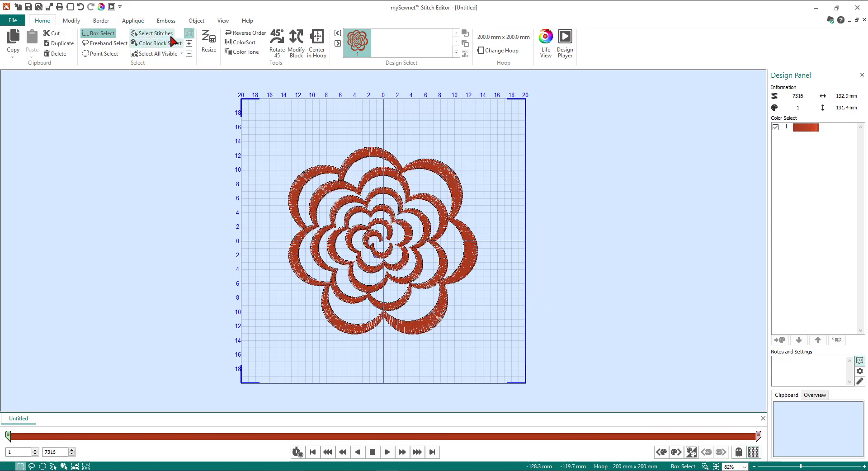
- Return the design display to 3D View
left_click(223, 23)
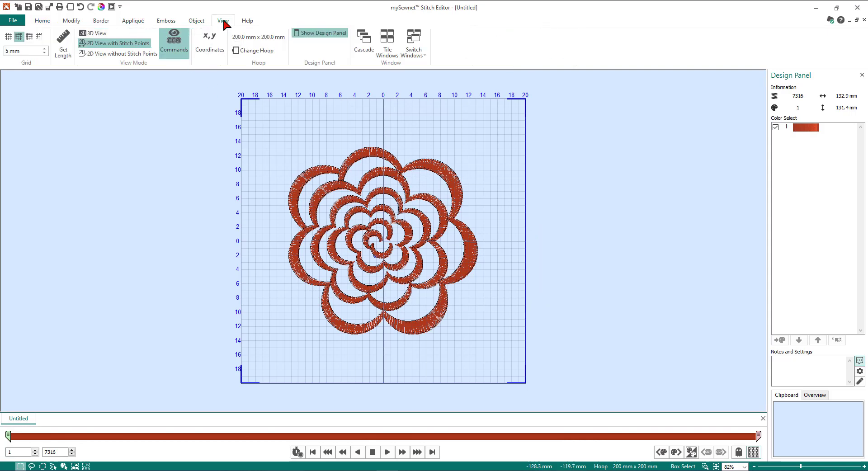
left_click(95, 34)
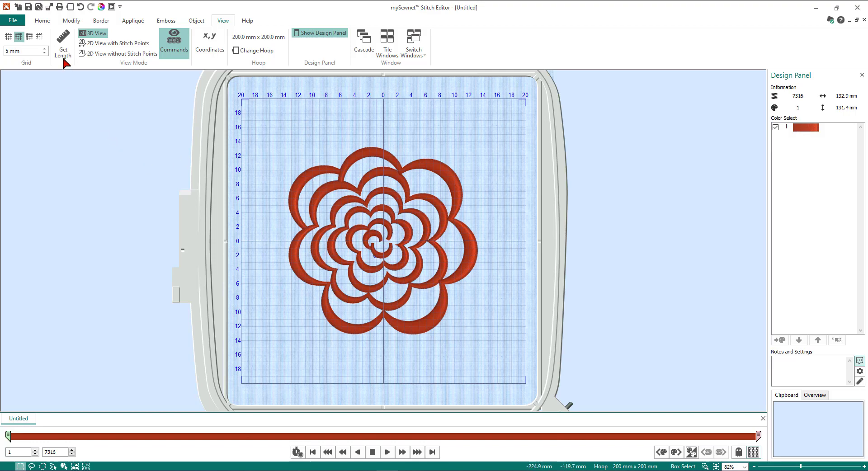
- Preview the Pinch effect of Global Morphing on the flower at intensity 49
left_click(72, 21)
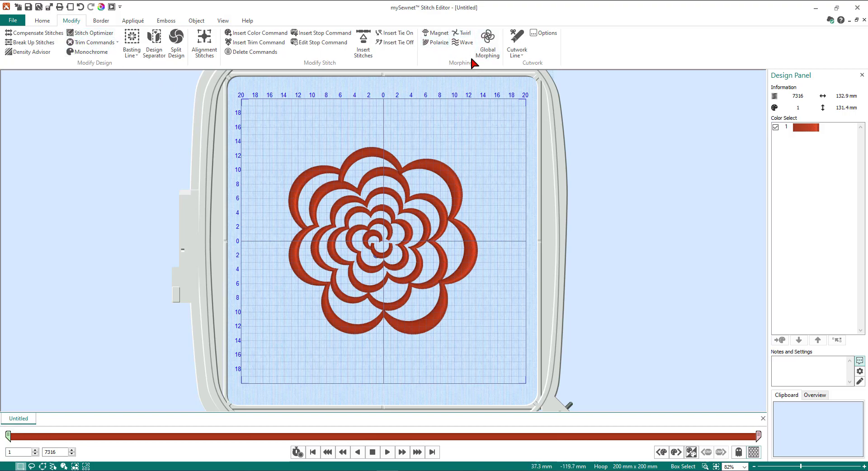
left_click(488, 48)
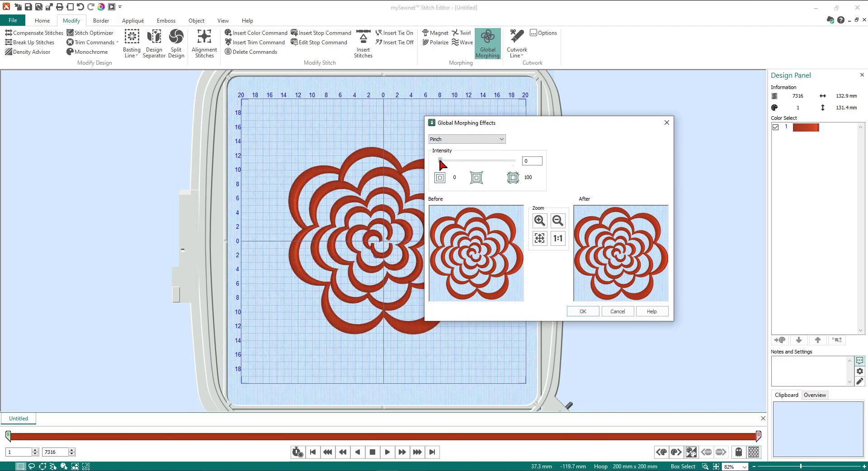
left_click_drag(441, 162, 475, 164)
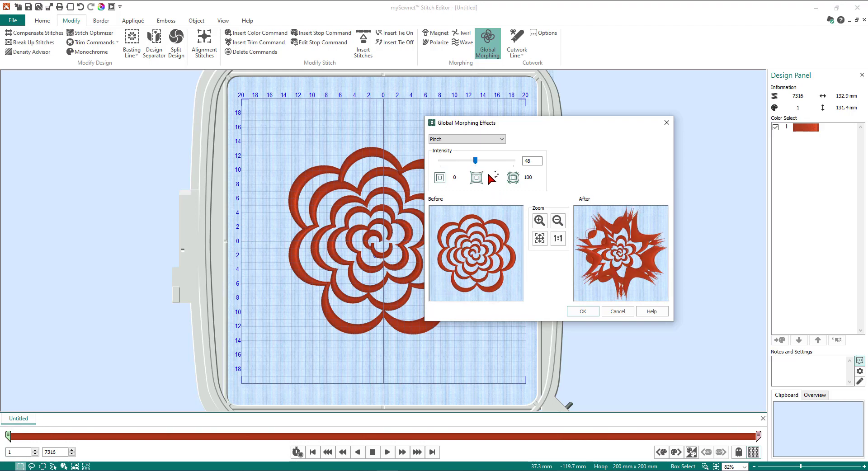
mouse_move(475, 162)
left_mouse_down()
mouse_move(513, 162)
mouse_move(475, 160)
left_mouse_up()
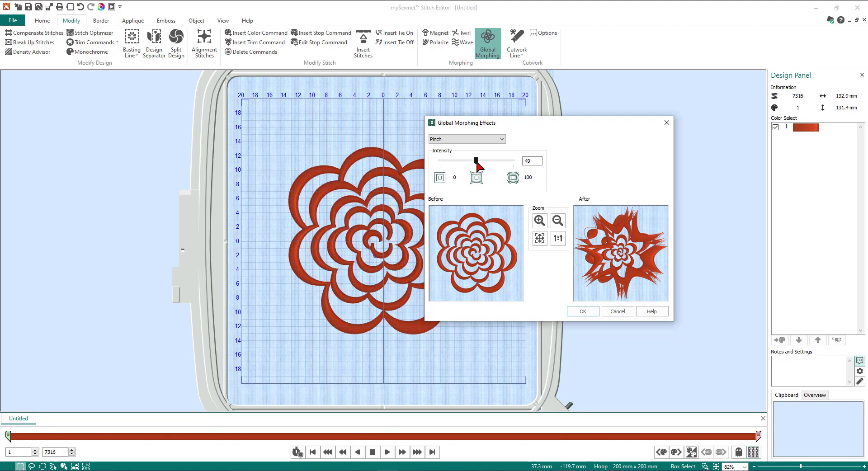
- Preview the Skew Horizontal morphing effect on the flower at intensity 38
left_click(502, 139)
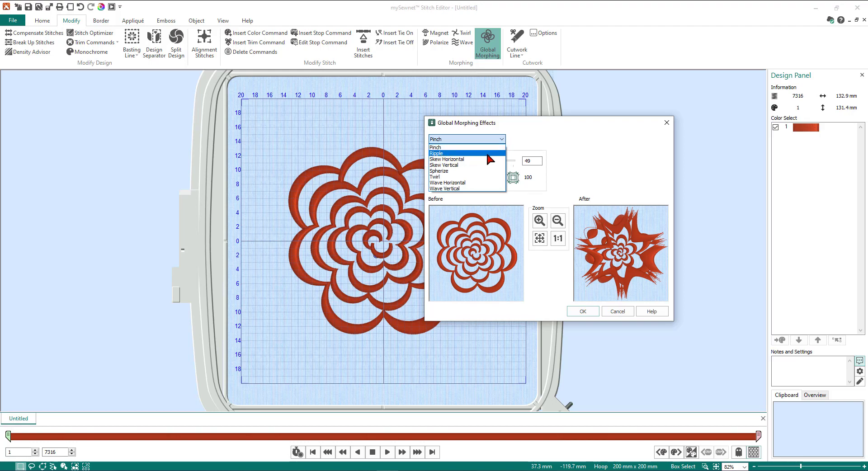
left_click(454, 161)
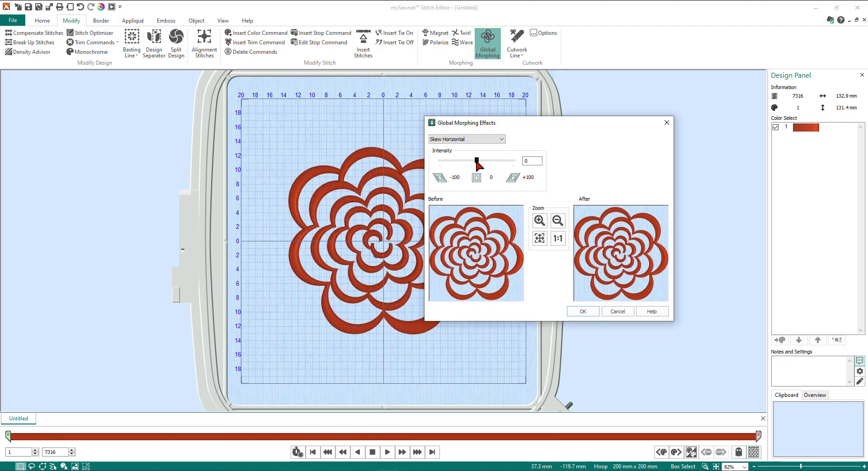
mouse_move(477, 162)
left_mouse_down()
mouse_move(461, 161)
mouse_move(491, 162)
left_mouse_up()
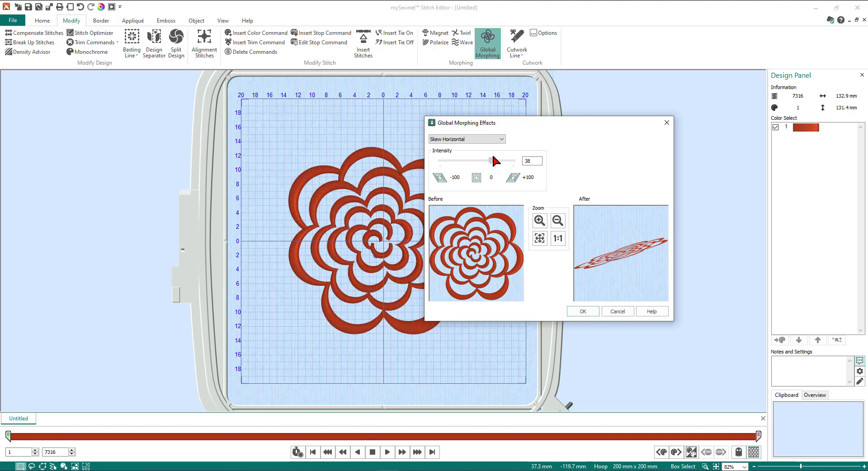
- Preview the Skew Vertical morphing effect on the flower at intensity -20
left_click(502, 140)
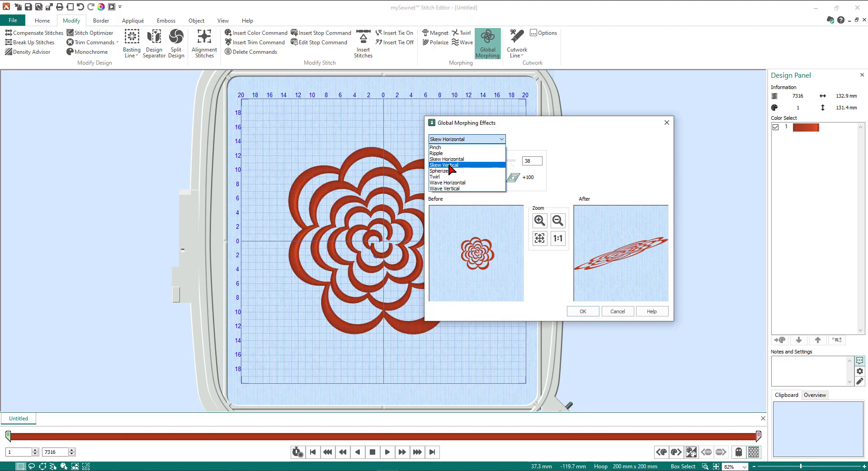
left_click(450, 166)
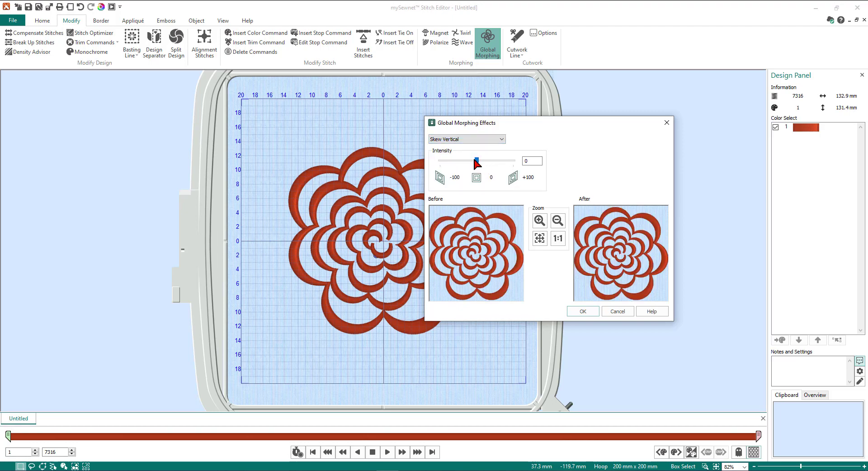
mouse_move(479, 164)
left_mouse_down()
mouse_move(489, 164)
mouse_move(470, 164)
left_mouse_up()
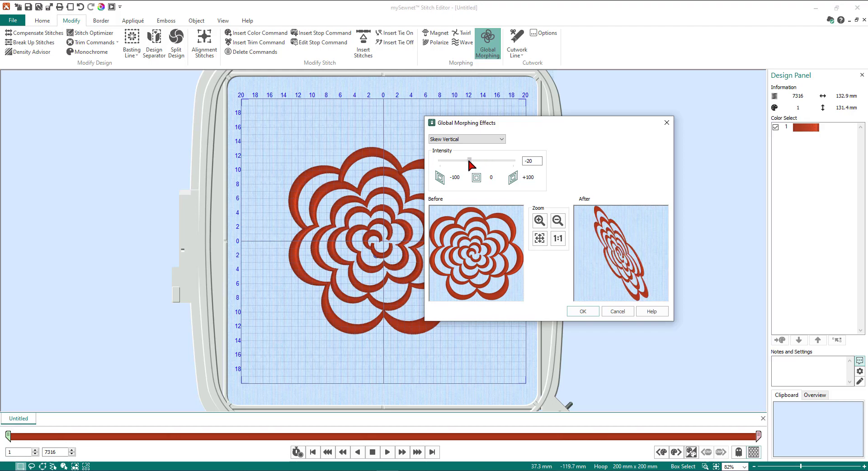
- Preview the Spherize morphing effect on the flower at intensity 24
left_click(502, 140)
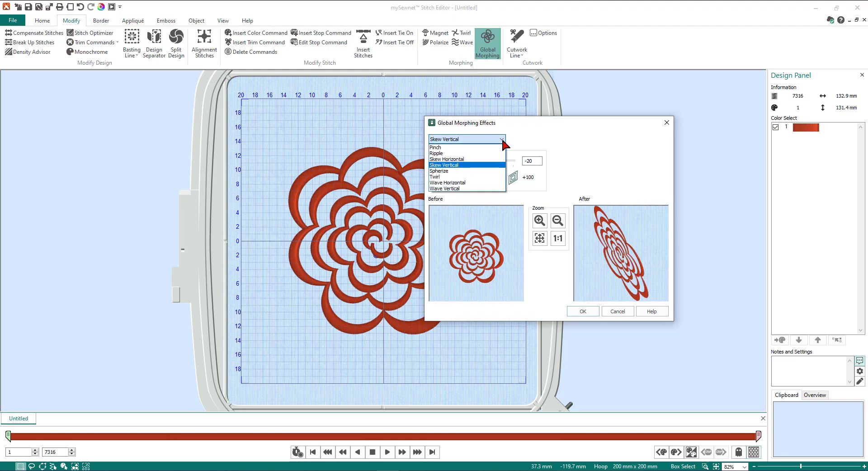
left_click(452, 171)
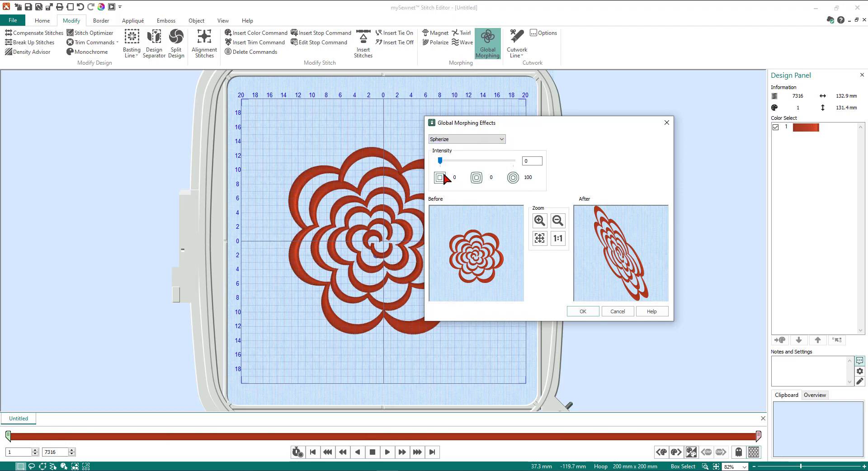
left_click_drag(440, 161, 459, 167)
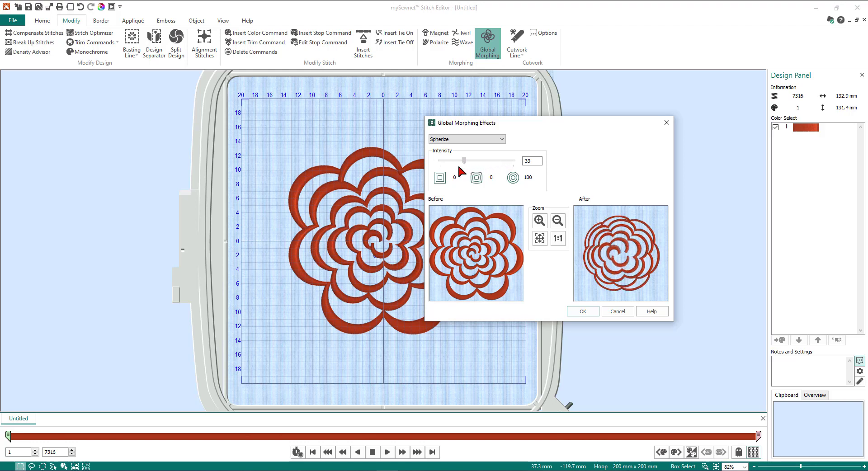
- Preview the Twirl morphing effect on the flower at intensity -57
left_click(501, 139)
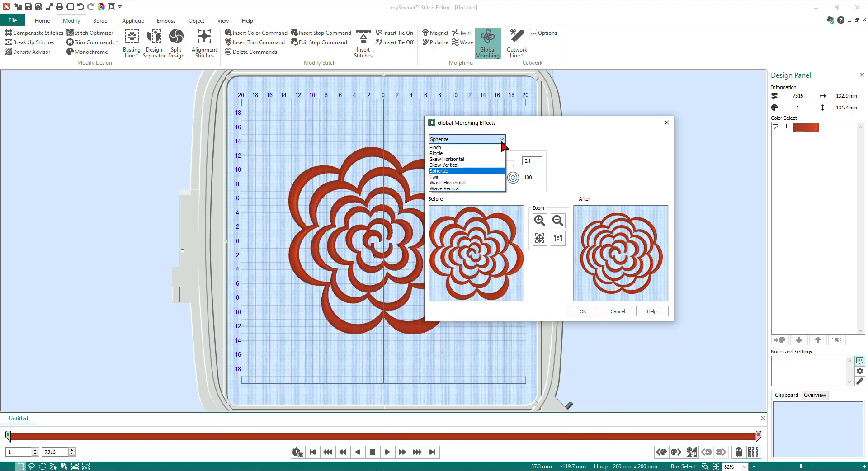
left_click(437, 177)
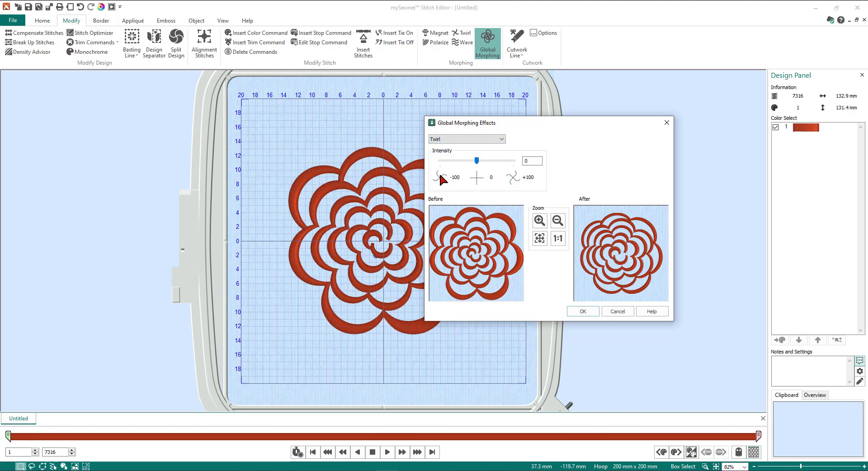
left_click(477, 162)
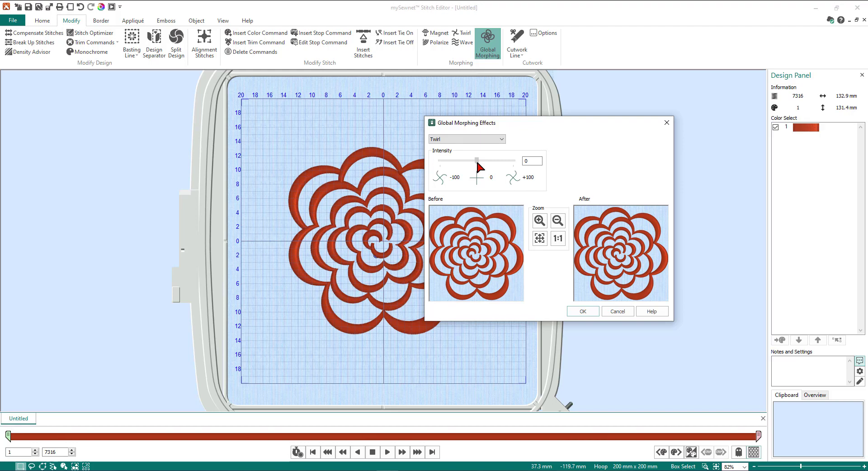
left_click_drag(478, 164, 455, 166)
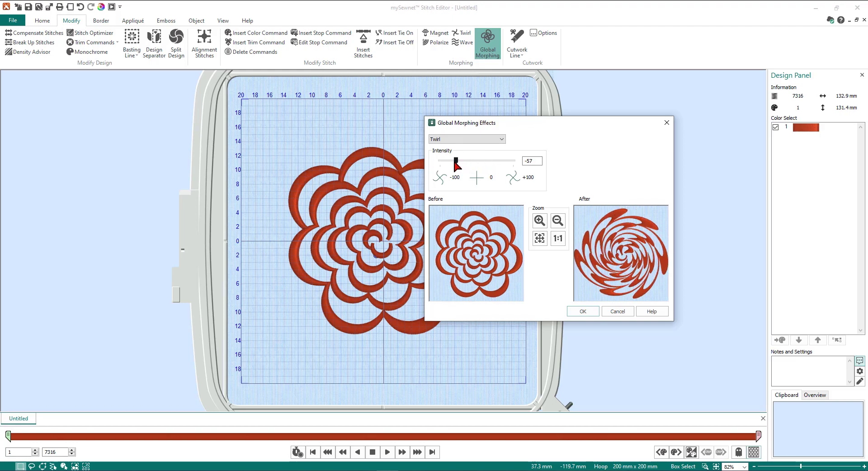
- Preview the Wave Horizontal morphing effect on the flower with height 63 and frequency 68
left_click(502, 143)
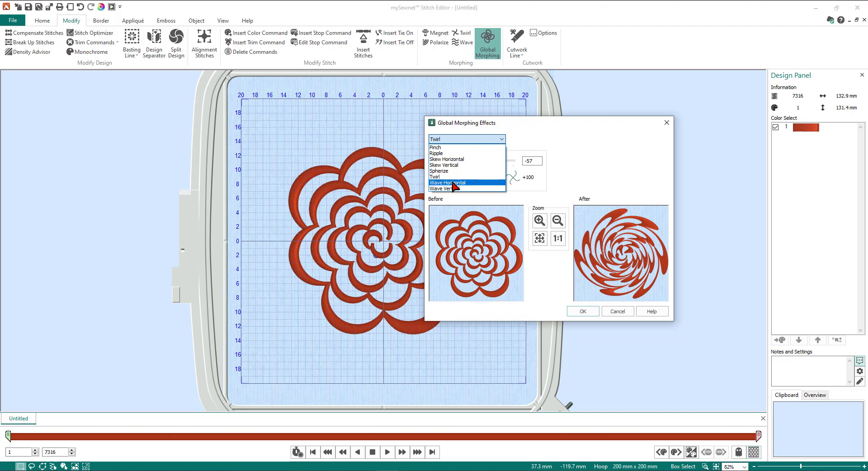
left_click(453, 182)
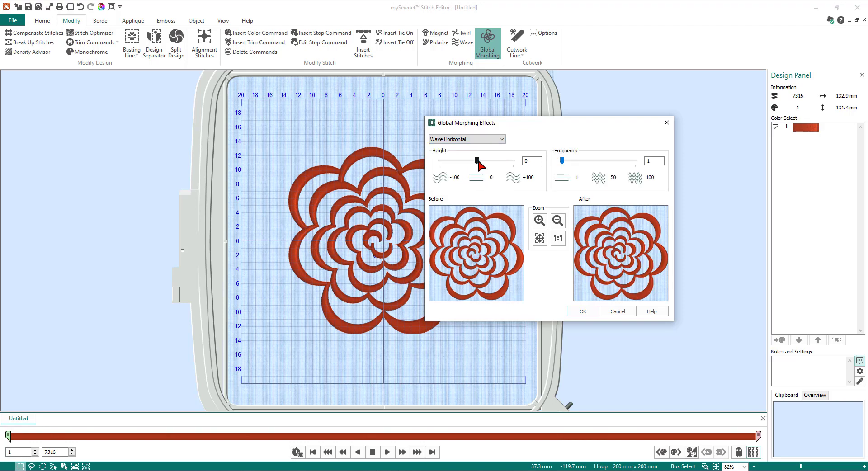
left_click_drag(477, 161, 501, 162)
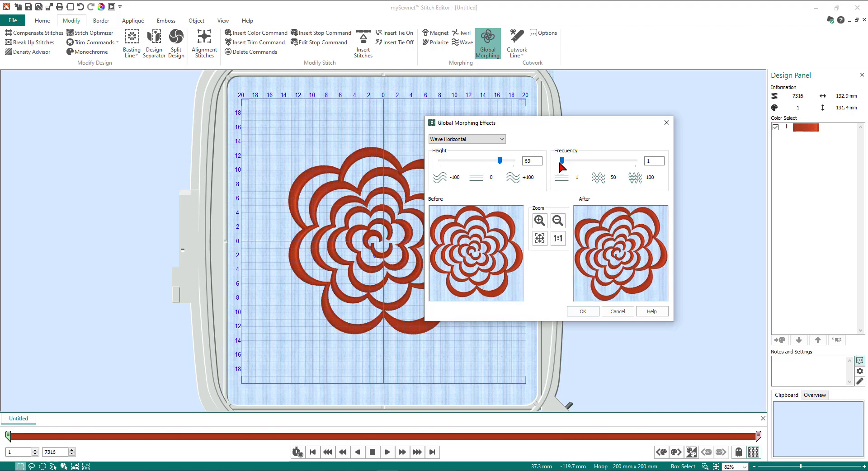
left_click_drag(563, 164, 613, 166)
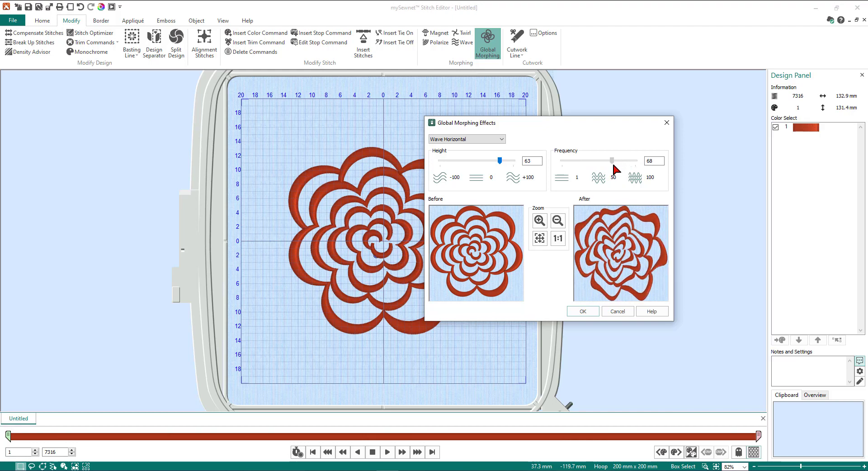
- Preview the Wave Vertical morphing effect on the flower with height -72 and frequency 73
left_click(503, 139)
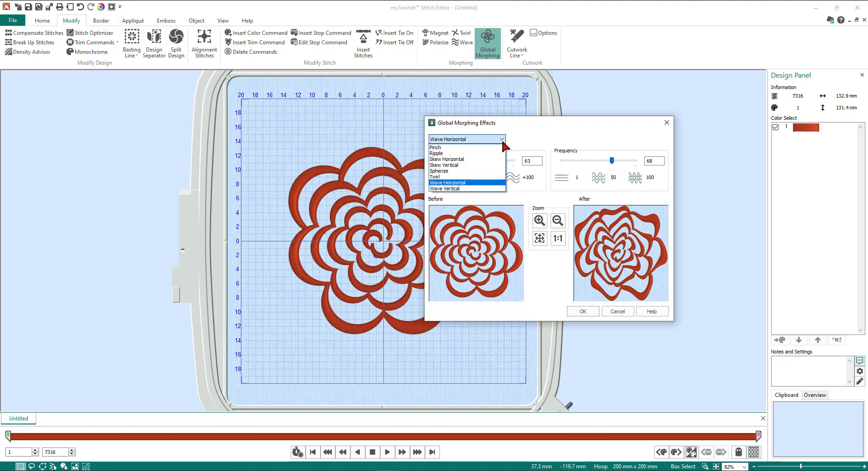
left_click(464, 189)
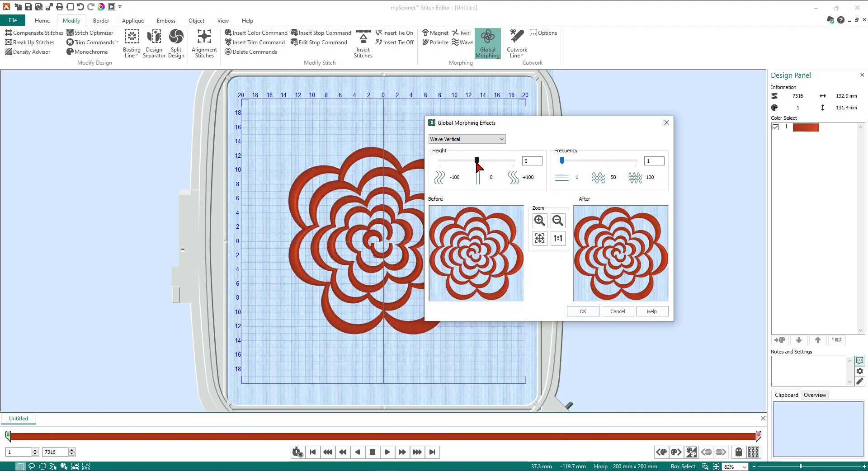
left_click_drag(476, 161, 450, 164)
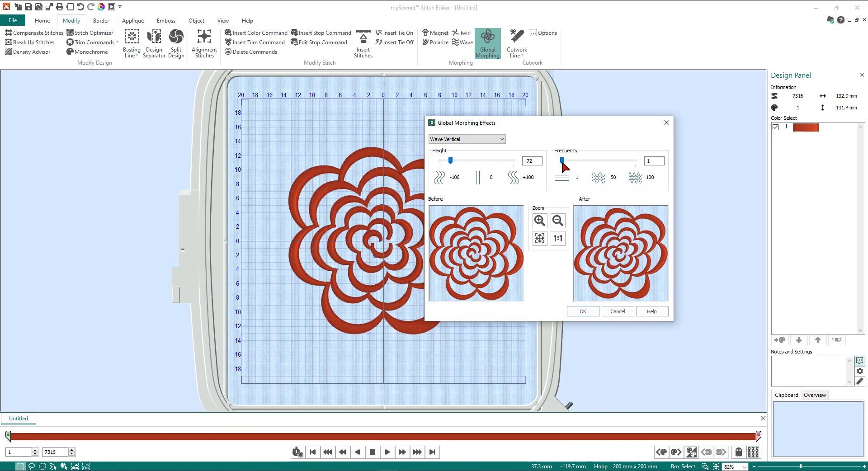
left_click_drag(563, 164, 619, 161)
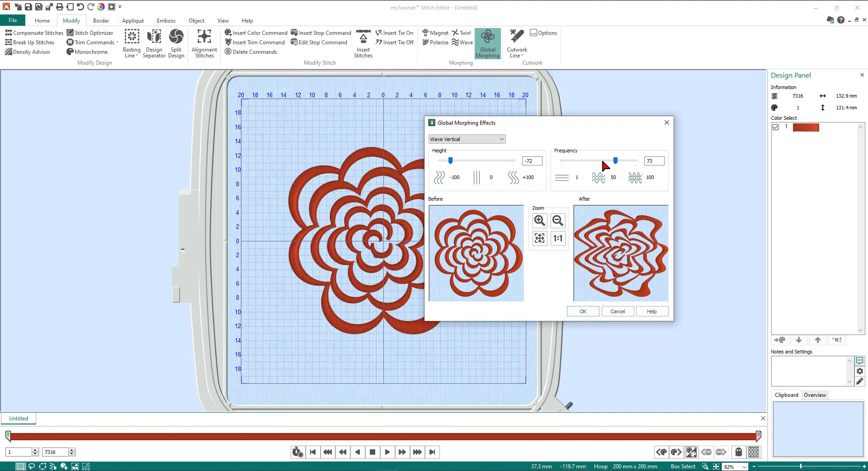
- Apply the Ripple morphing effect to the flower with height 80 and frequency 50
left_click(503, 140)
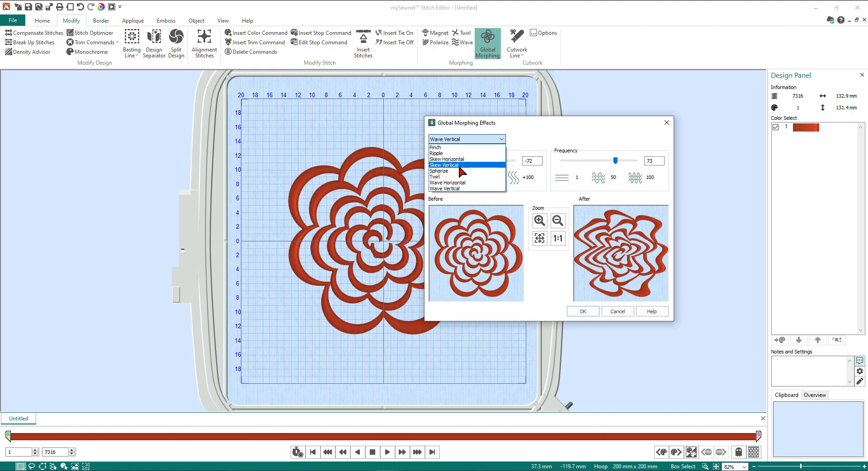
left_click(446, 155)
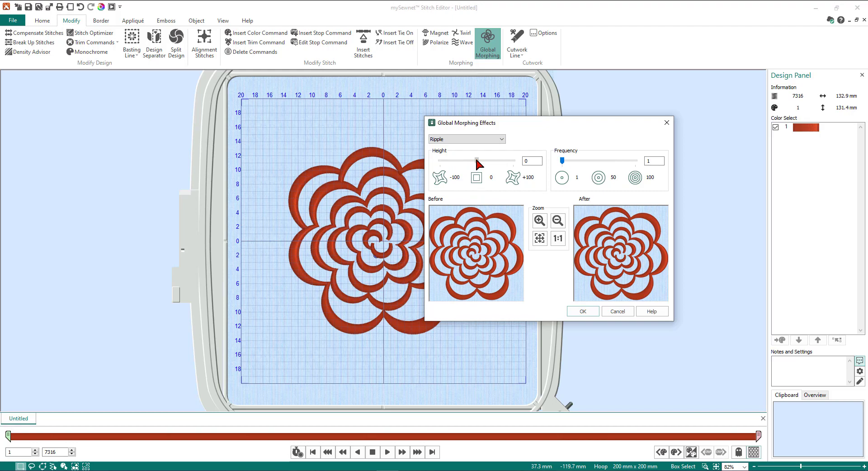
left_click_drag(479, 163, 509, 163)
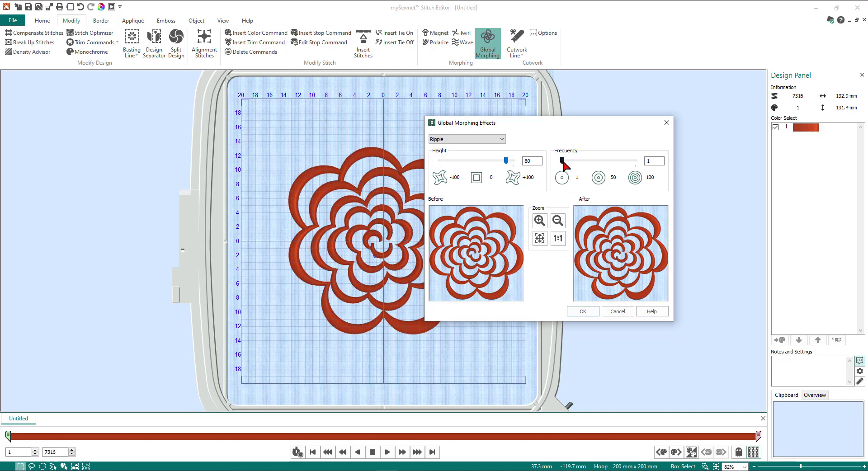
left_click_drag(564, 162, 605, 168)
left_click_drag(604, 172, 600, 173)
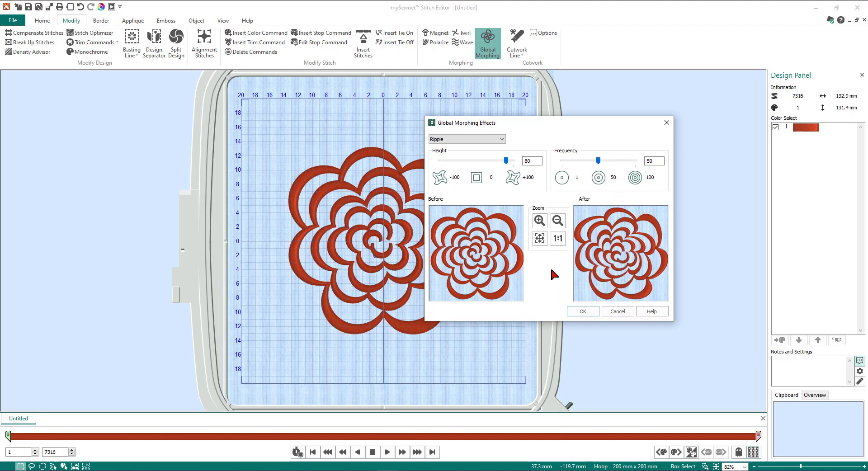
left_click(583, 313)
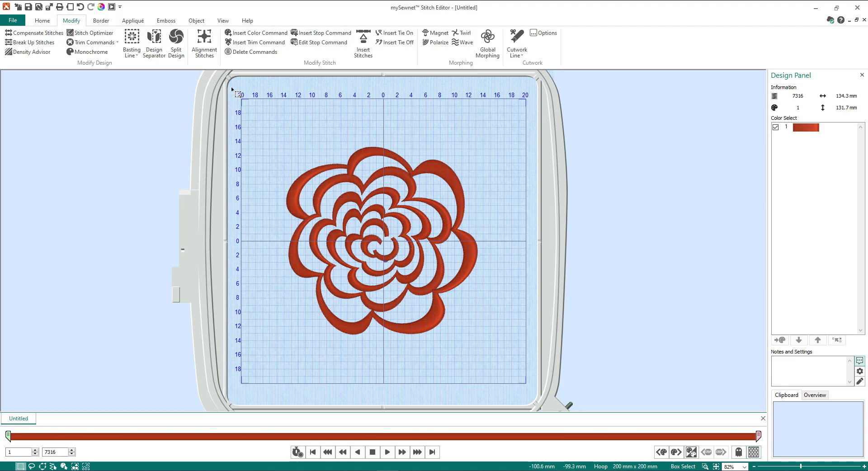
- Show the morphed flower in 2D View with Stitch Points and leave Box Select mode
left_click(226, 22)
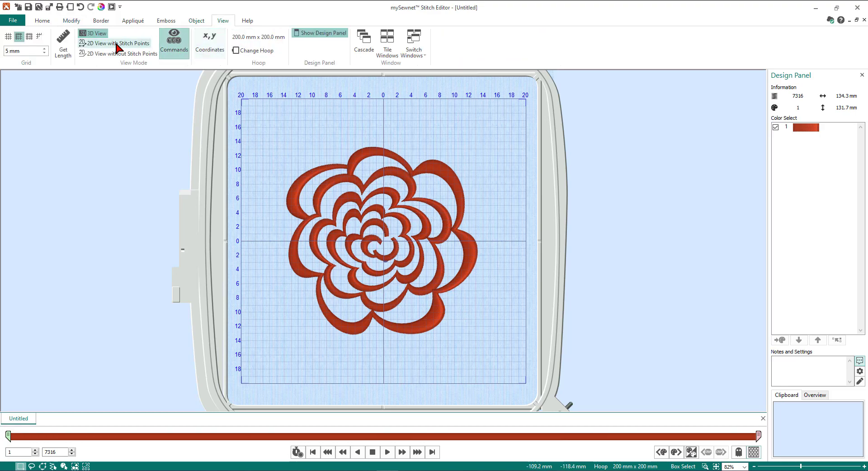
left_click(97, 44)
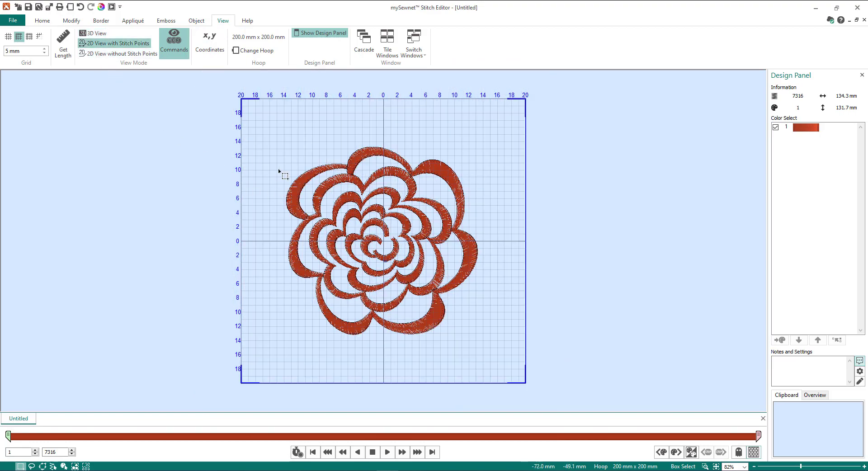
right_click(290, 149)
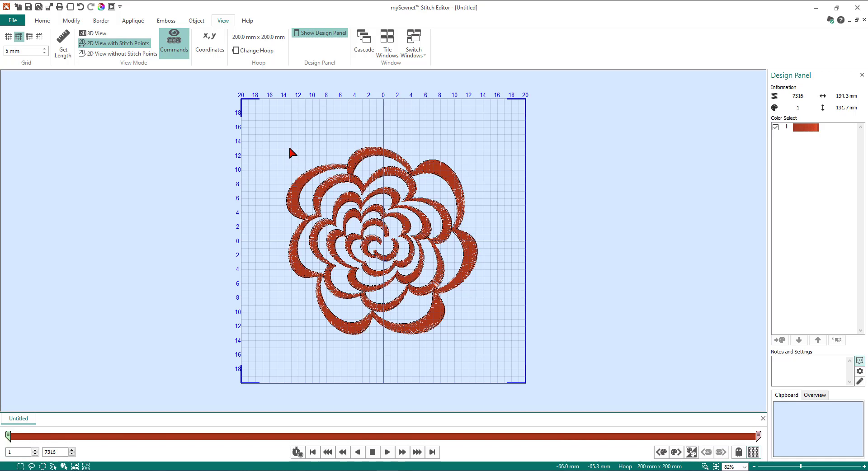
- Set the border stitch type to Running Stitch and turn on Add Appliqué for the border
left_click(101, 22)
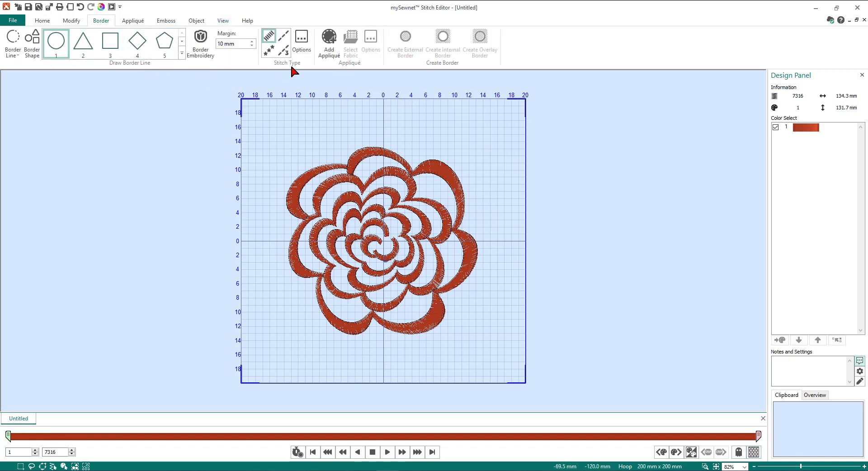
left_click(285, 41)
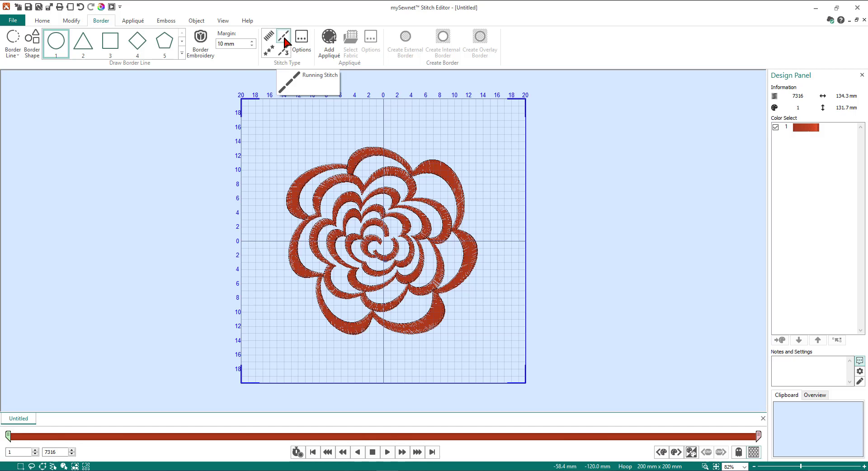
left_click(330, 43)
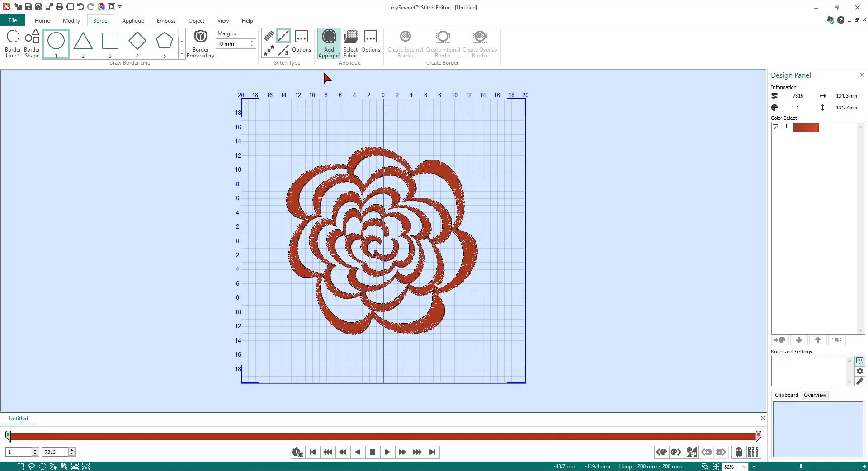
- Set the border's appliqué type to Fabric and browse the Checkerboard, Chevrons and Circles fabric categories
left_click(352, 54)
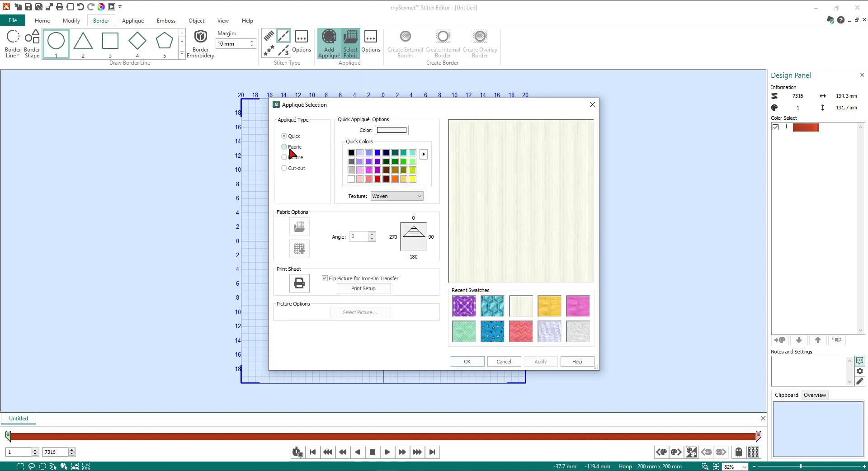
left_click(284, 147)
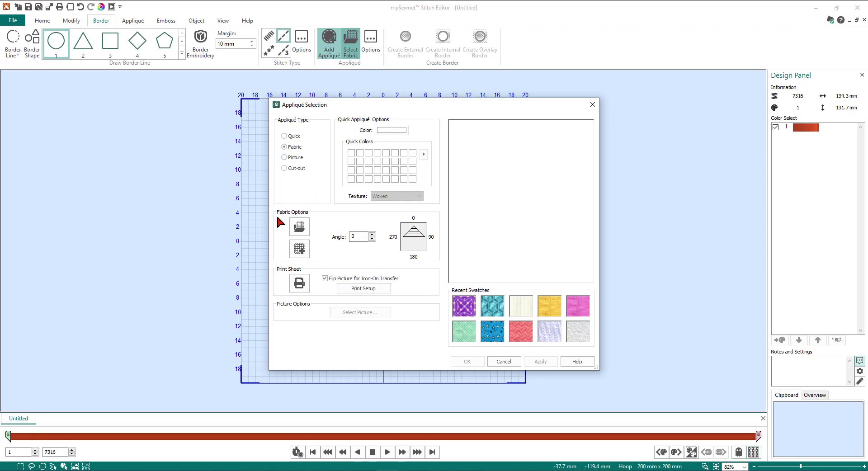
left_click(300, 227)
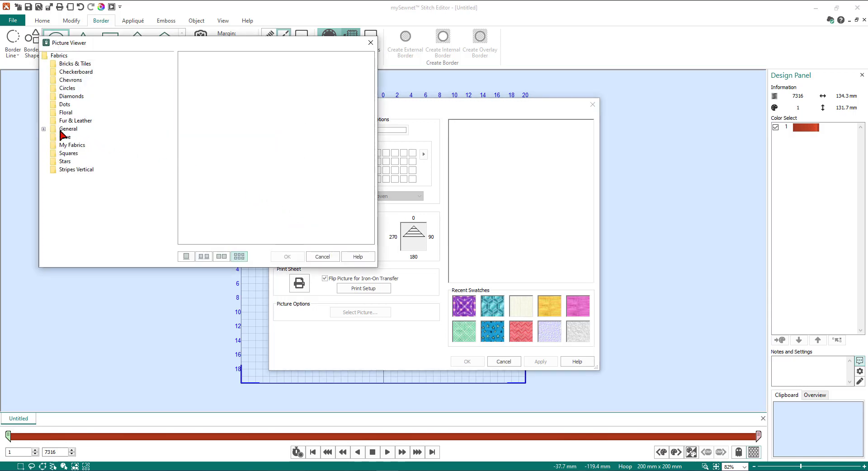
left_click(90, 65)
left_click(89, 72)
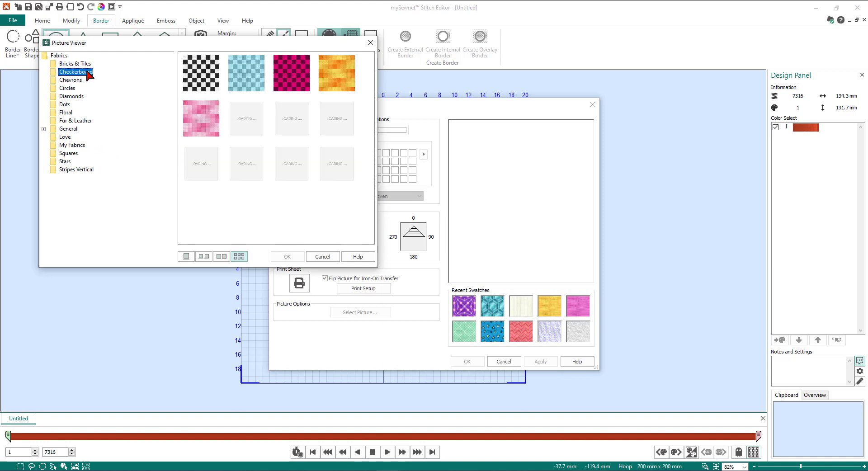
left_click(74, 80)
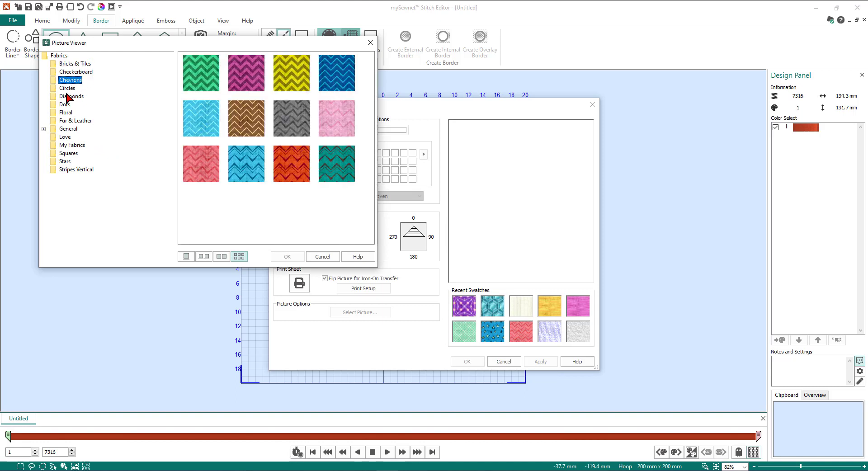
left_click(67, 89)
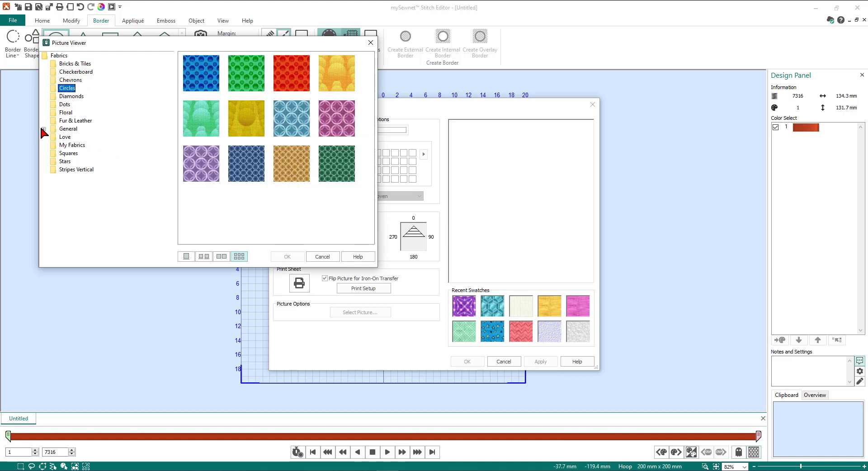
- Choose the dark purple Sun & Moon 1 fabric from the General Climate category as the border's appliqué fabric
left_click(43, 130)
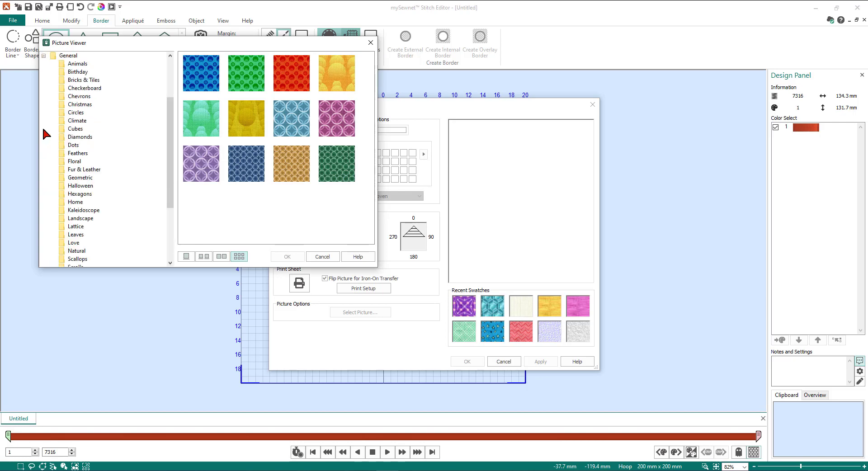
scroll(97, 125, "down", 2)
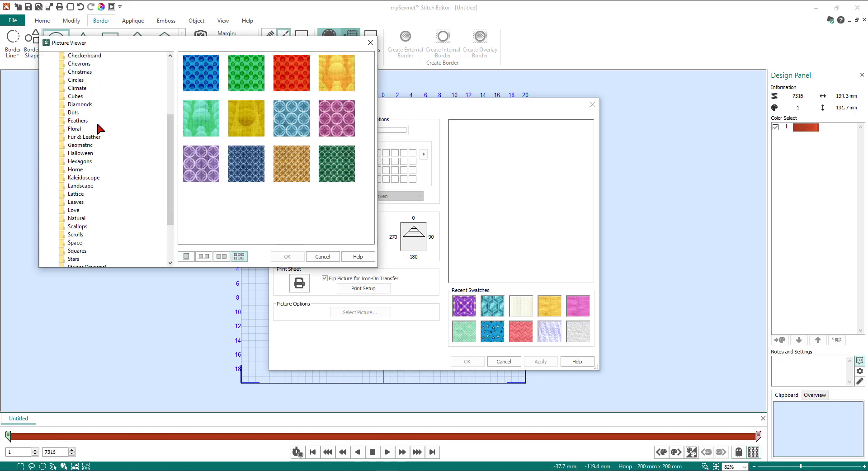
scroll(101, 130, "up", 1)
left_click(82, 89)
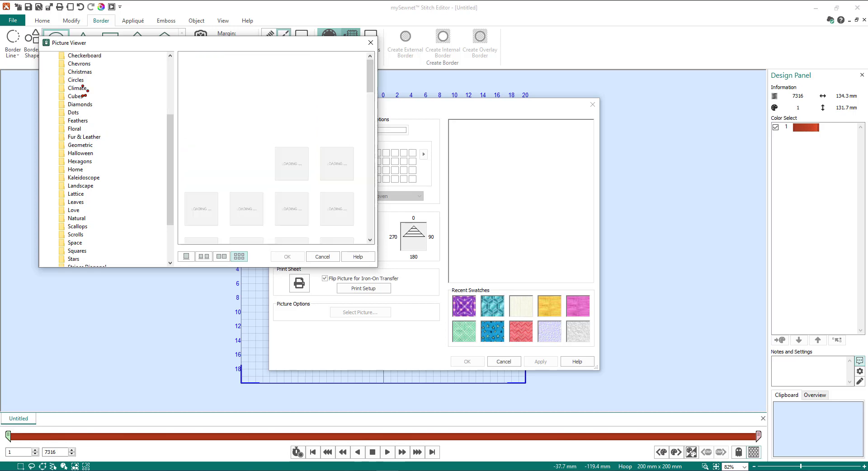
scroll(319, 155, "down", 1)
scroll(319, 155, "down", 8)
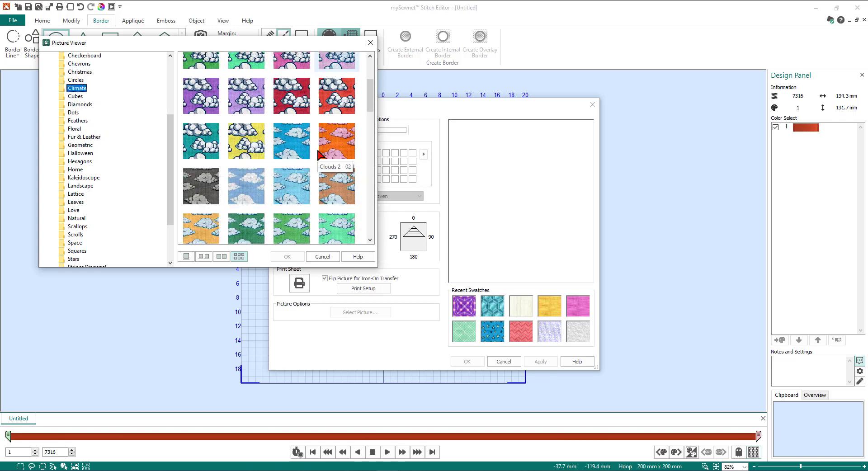
scroll(316, 154, "down", 8)
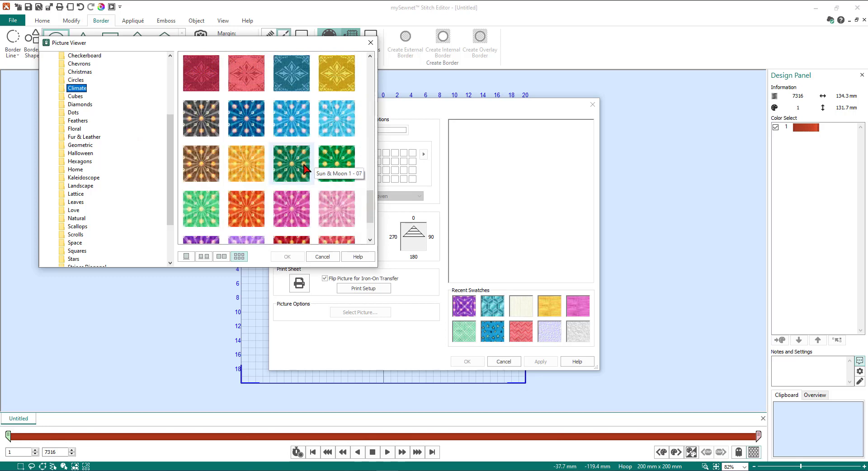
scroll(294, 143, "down", 1)
scroll(295, 143, "down", 1)
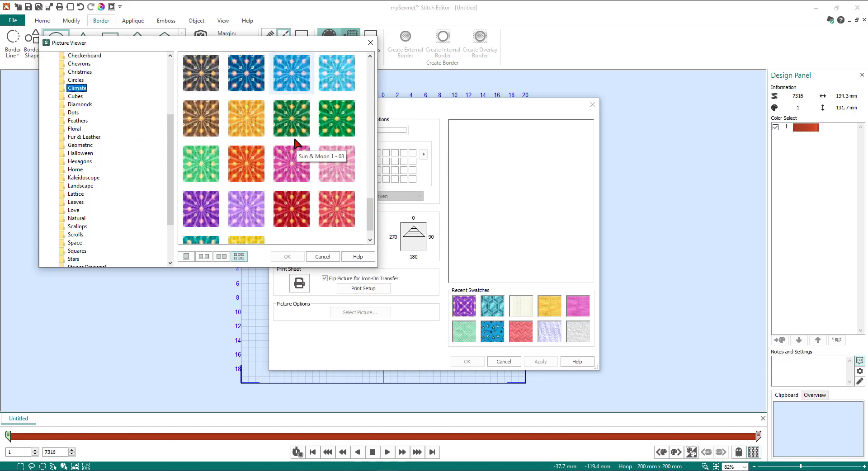
left_click(203, 212)
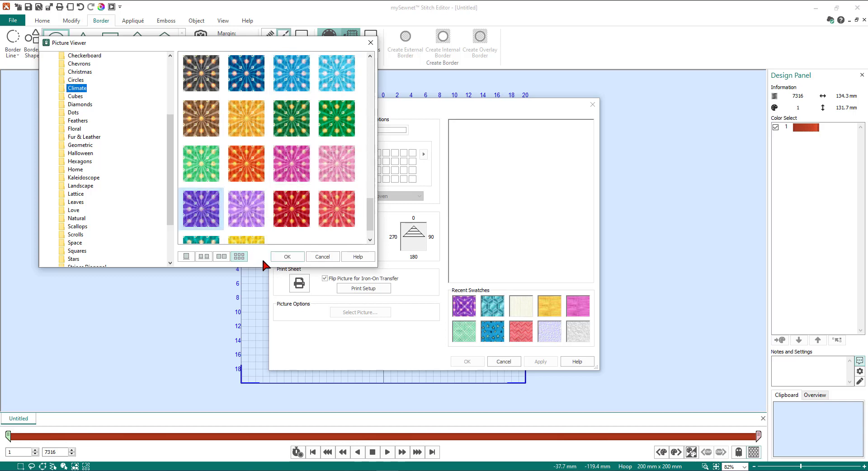
left_click(287, 256)
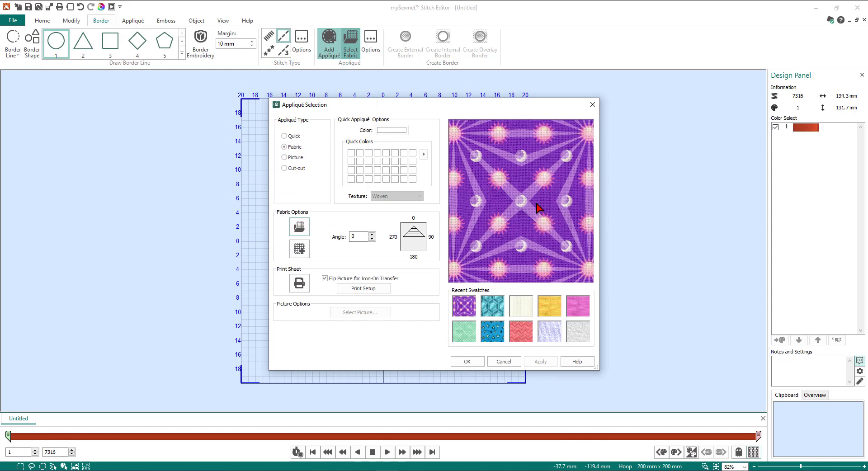
left_click(468, 362)
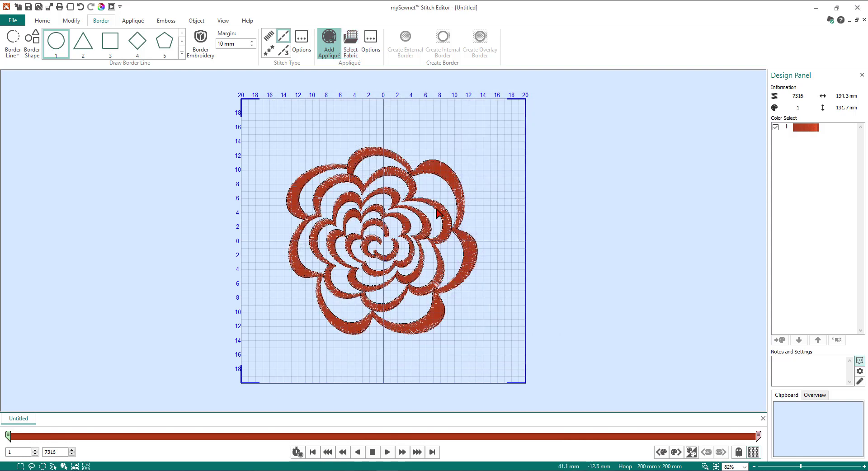
- Review the Pre-cut Piece, Pre-placed Piece and Cut-out appliqué methods, keeping Standard Appliqué as the method
left_click(373, 47)
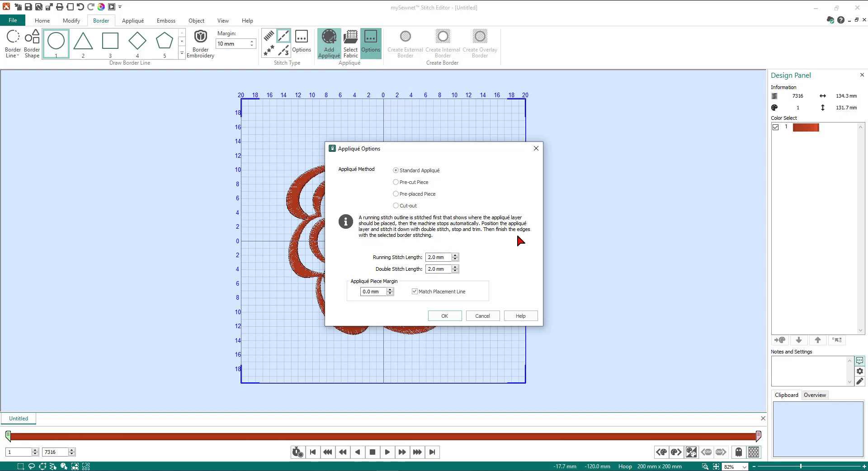
left_click(412, 184)
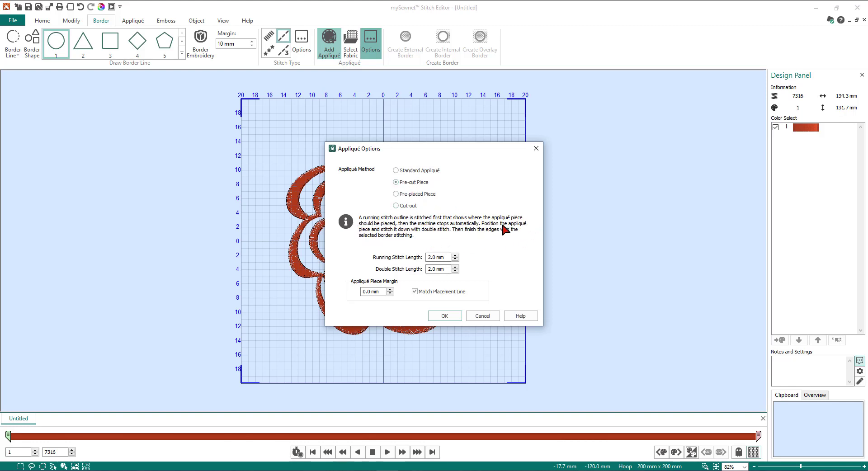
left_click(410, 195)
left_click(408, 206)
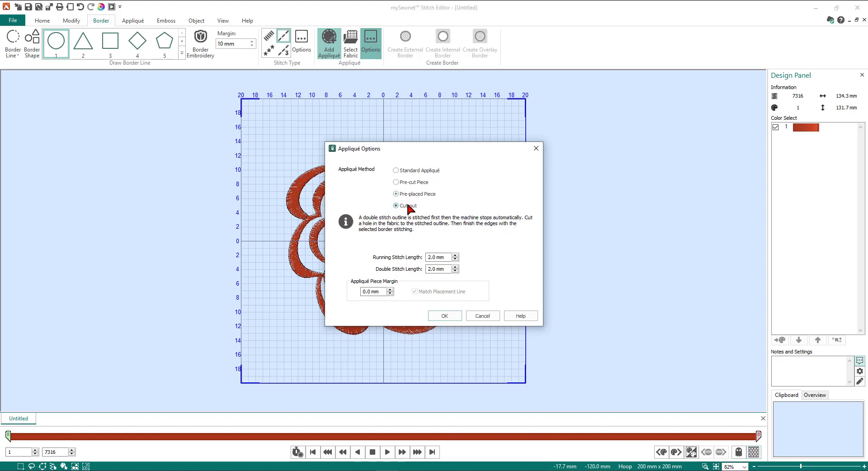
left_click(414, 174)
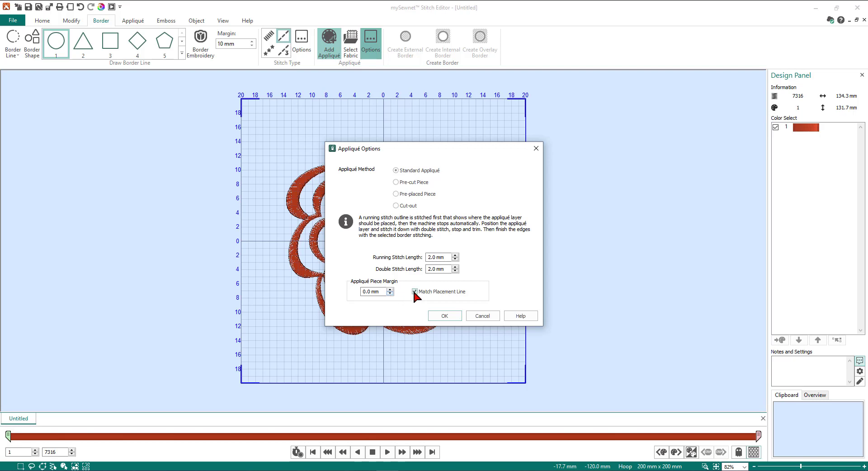
left_click(452, 317)
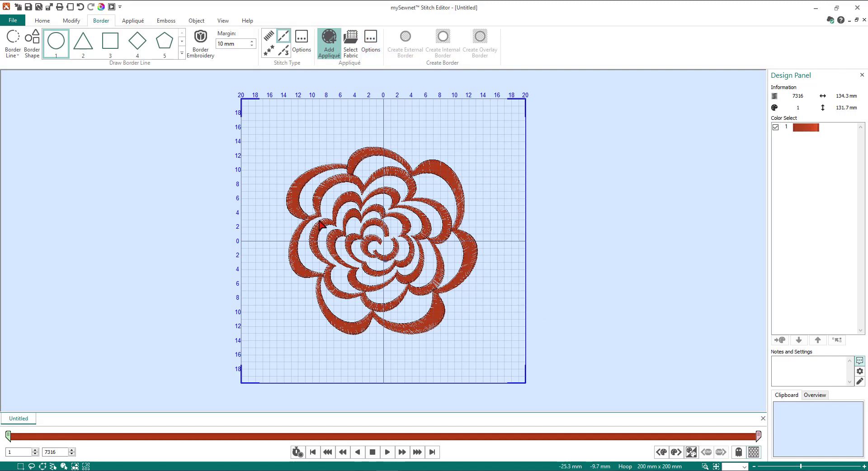
- Start a Point Line border and trace the uppermost petal's outer edge with curve points, ending on a corner point at the notch
left_click(16, 56)
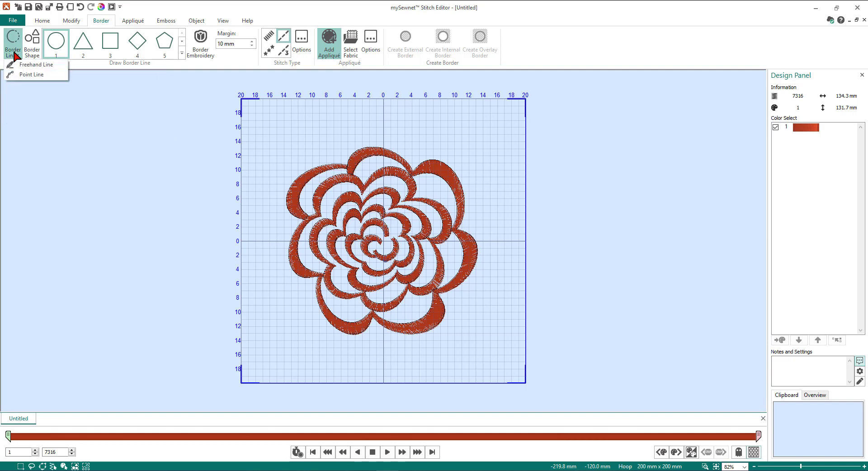
left_click(30, 74)
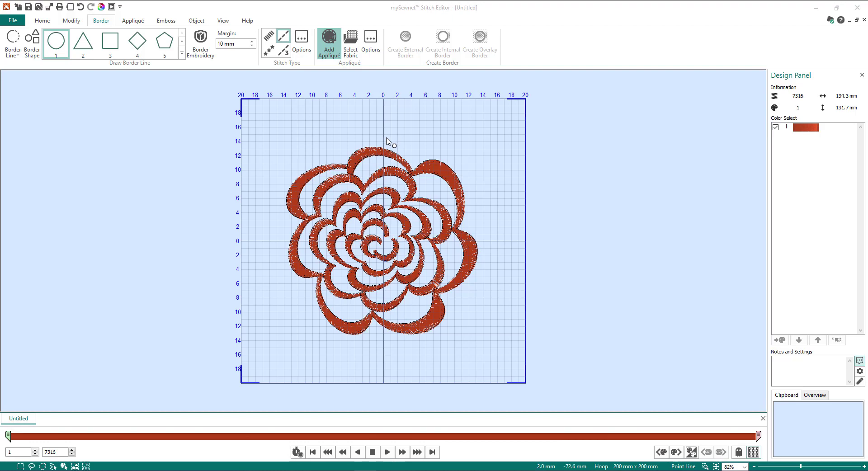
scroll(387, 142, "up", 3)
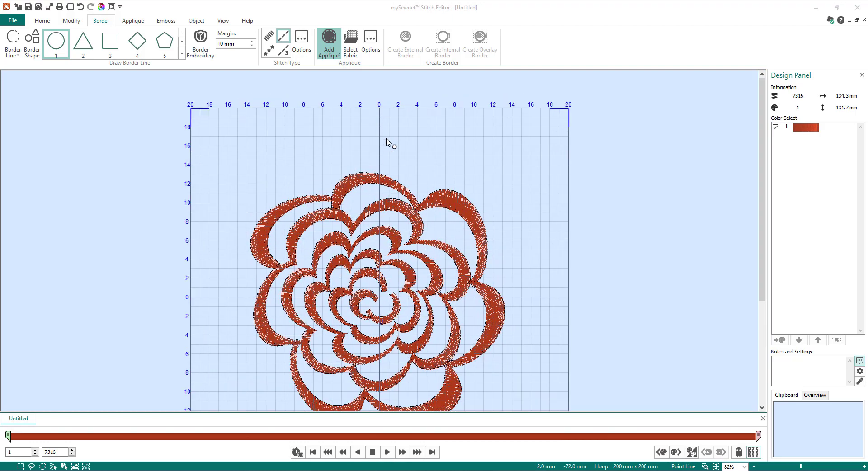
scroll(392, 144, "up", 3)
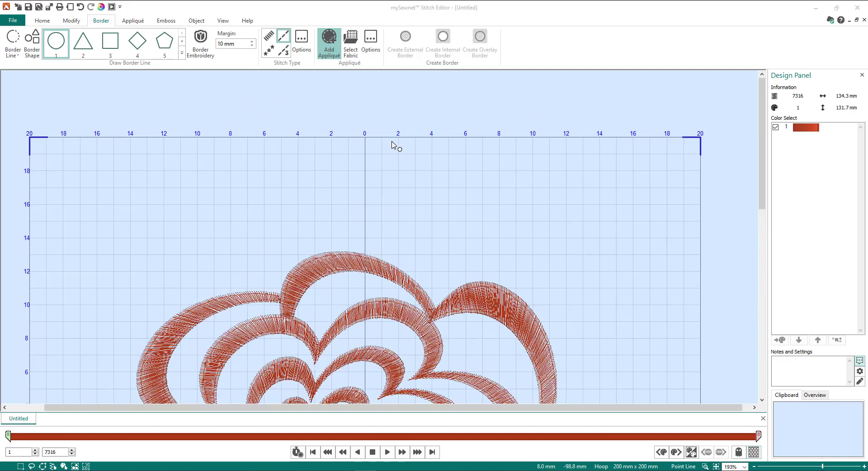
scroll(484, 216, "down", 3)
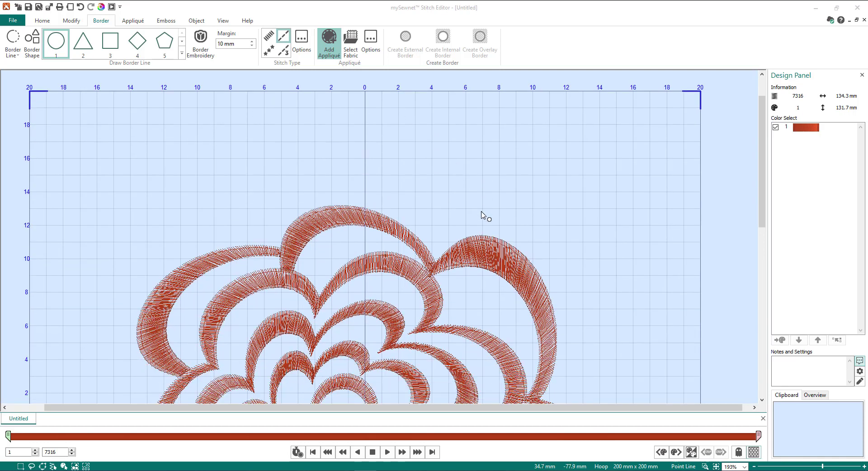
scroll(483, 216, "down", 1)
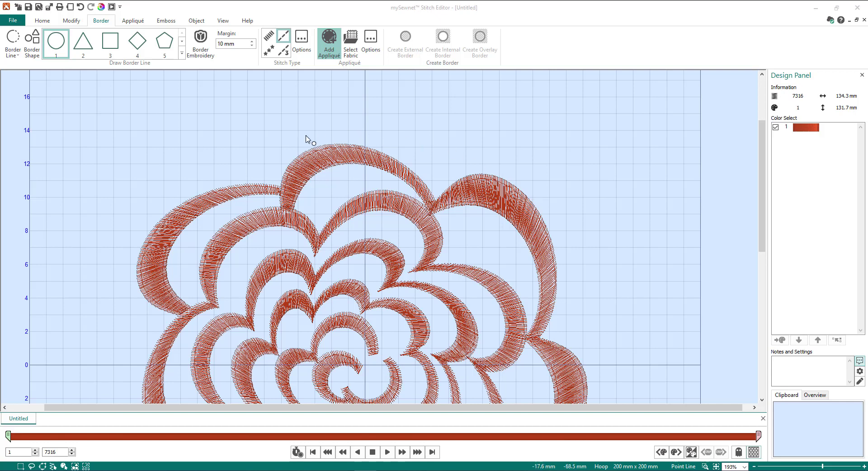
left_click(279, 183)
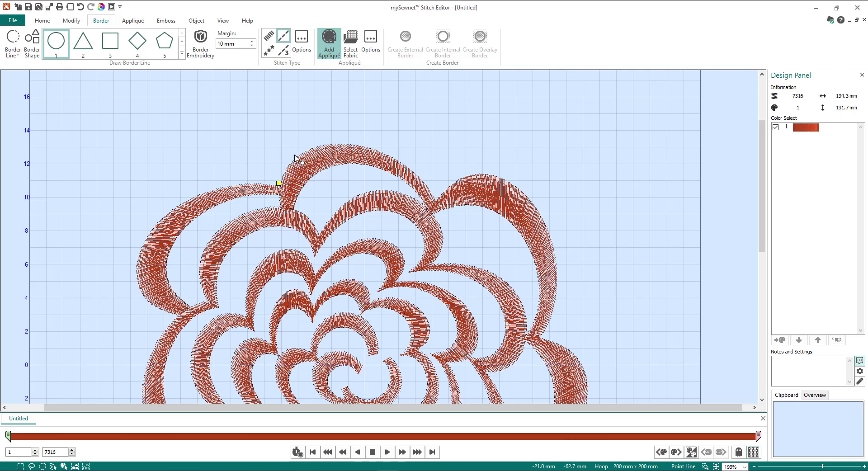
left_click(330, 143)
left_click(359, 144)
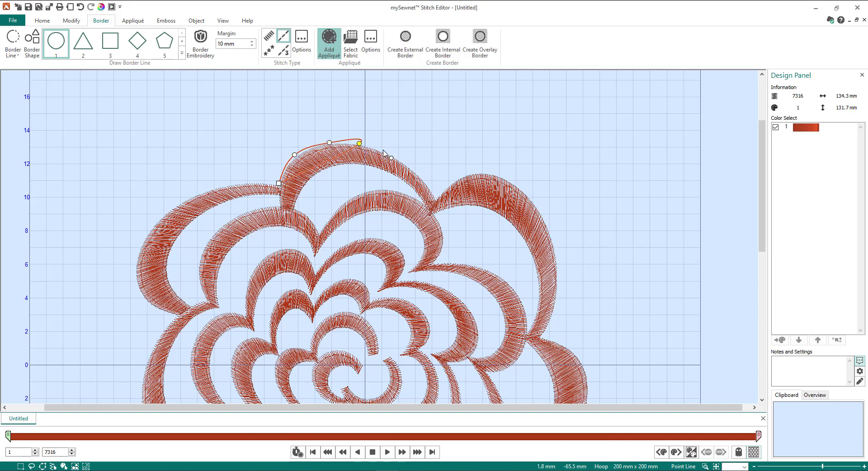
left_click(401, 159)
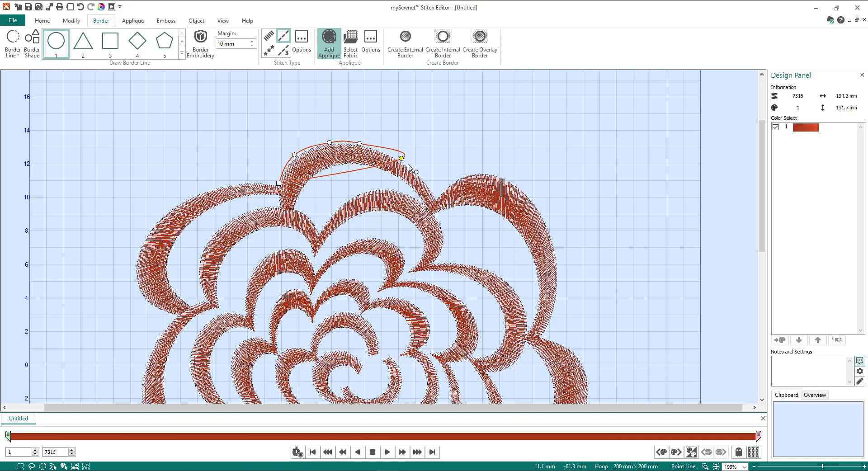
left_click(437, 198)
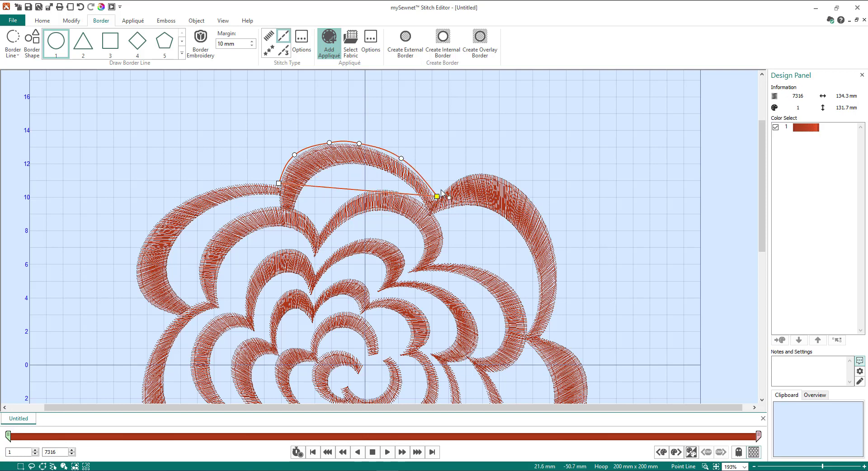
- Continue the Point Line around the upper-right petal's outer edge with curve points, ending on a corner point at the next notch
left_click(454, 180)
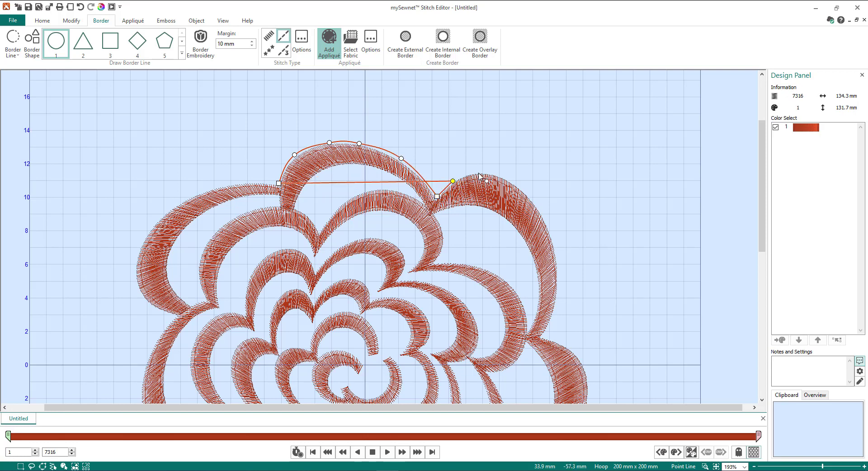
left_click(479, 173)
left_click(515, 183)
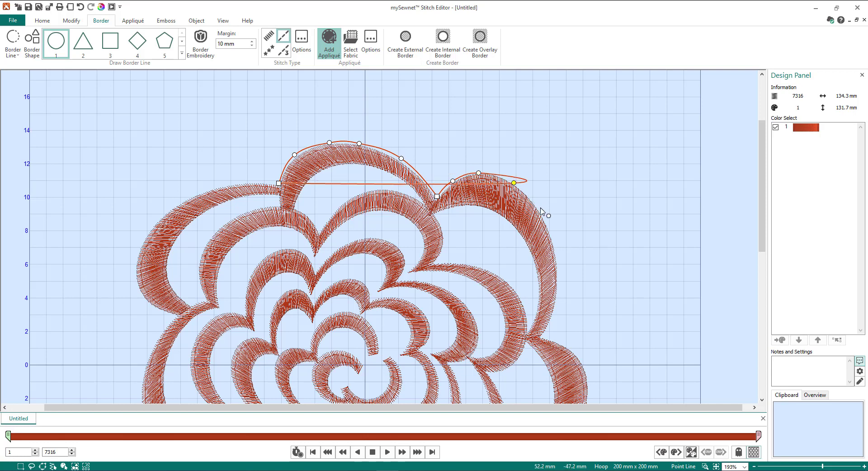
left_click(542, 214)
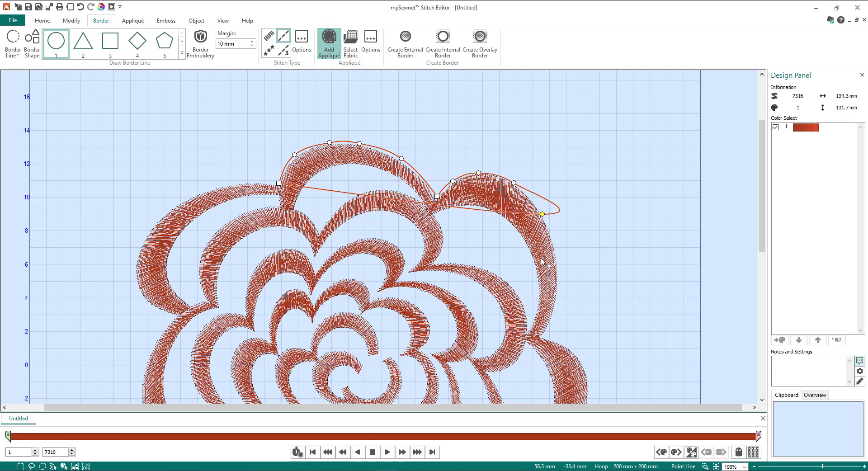
left_click(558, 261)
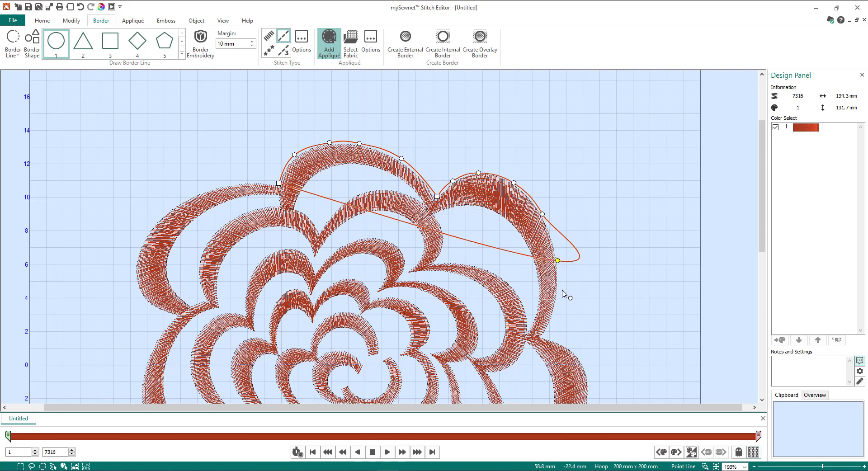
left_click(559, 296)
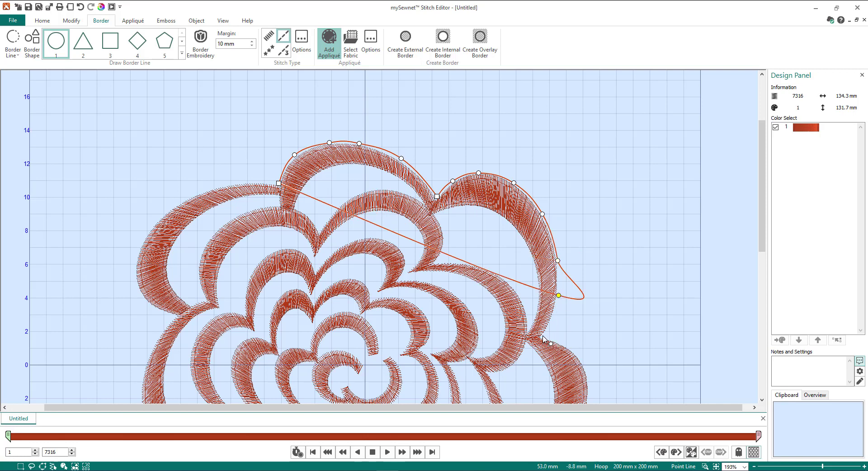
right_click(544, 337)
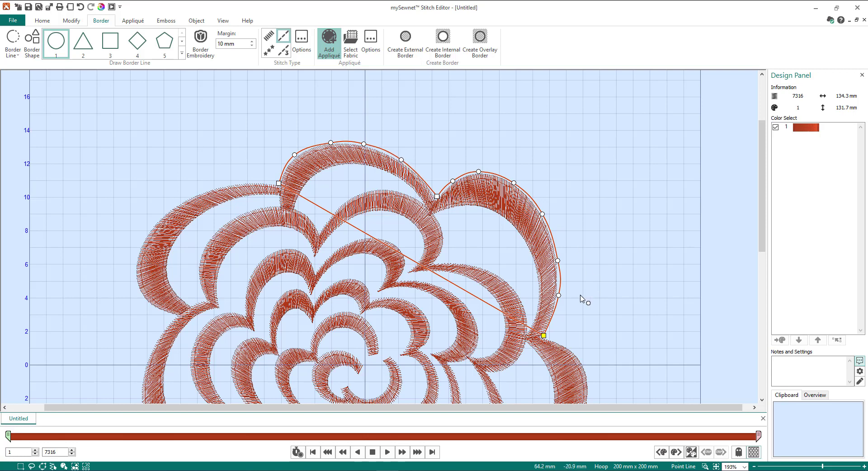
- Trace the right-hand petal's outer edge with curve points, ending on a corner point at the notch below it
scroll(611, 305, "down", 5)
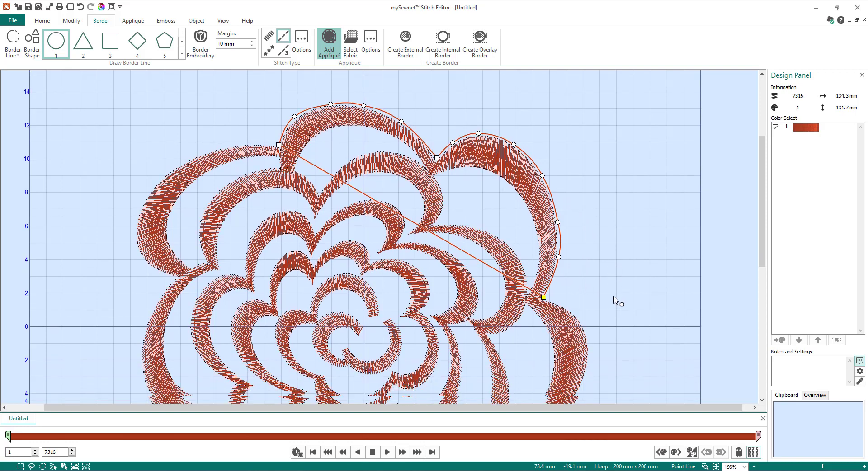
scroll(629, 288, "down", 3)
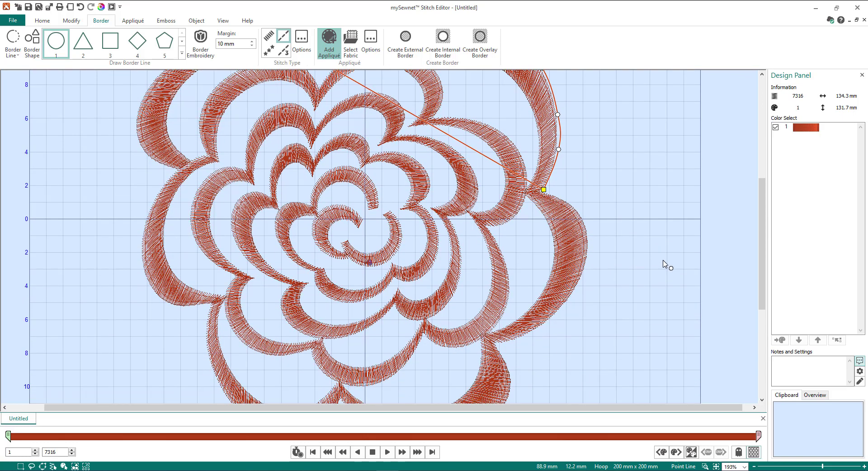
left_click(572, 205)
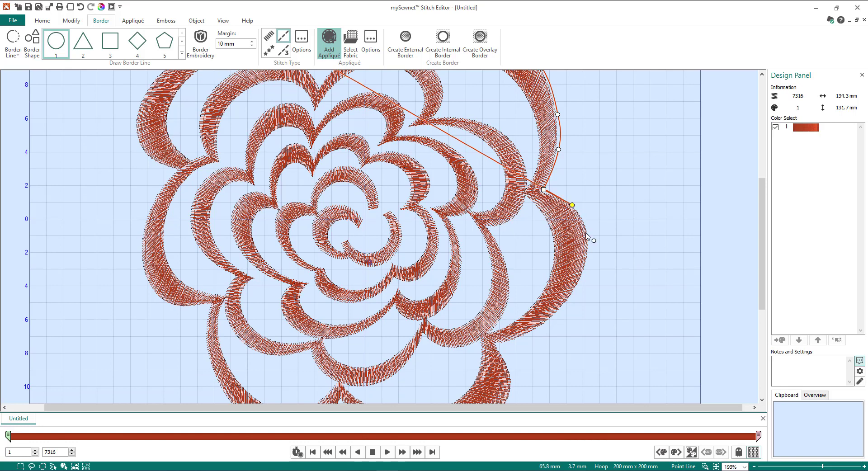
left_click(585, 268)
left_click(563, 308)
left_click(532, 333)
left_click(497, 345, "ctrl")
- Trace the bottom-right petal's outer edge with curve points, ending on a corner point at the bottom-centre notch
scroll(498, 346, "down", 3)
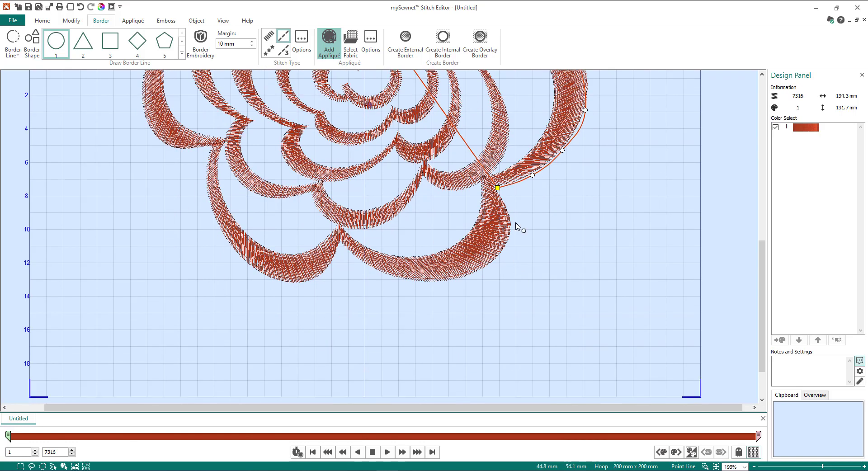
left_click(510, 208)
left_click(510, 242)
left_click(470, 279)
left_click(401, 280)
left_click(365, 266)
left_click(341, 244, "ctrl")
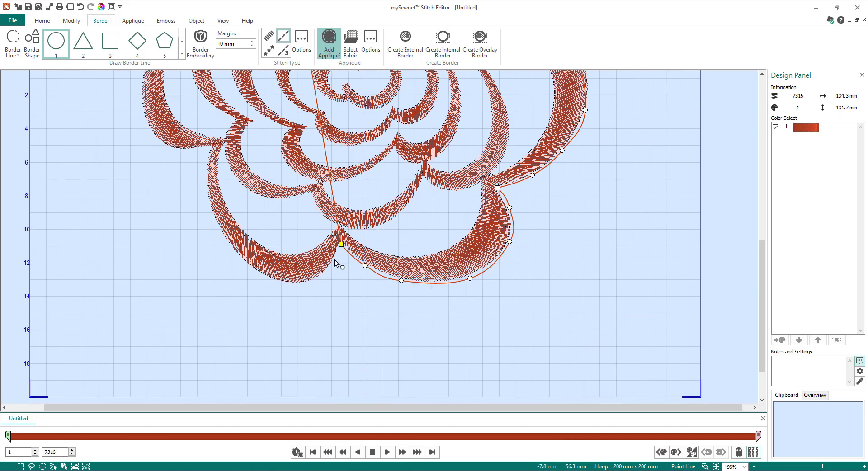
- Trace the bottom-left petal's outer edge with curve points, ending on a corner point at the notch above it
left_click(325, 274)
left_click(276, 281)
left_click(230, 249)
left_click(209, 201)
left_click(209, 148, "ctrl")
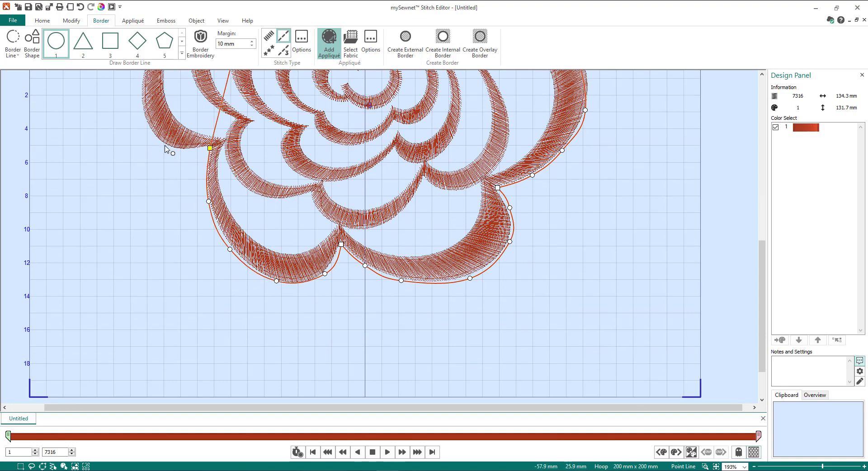
- Trace the lower of the two left-side petals with curve points, ending on a corner point at the left notch
left_click(171, 148)
left_click(141, 112)
scroll(142, 105, "up", 2)
left_click(145, 152)
left_click(162, 123)
left_click(175, 105, "ctrl")
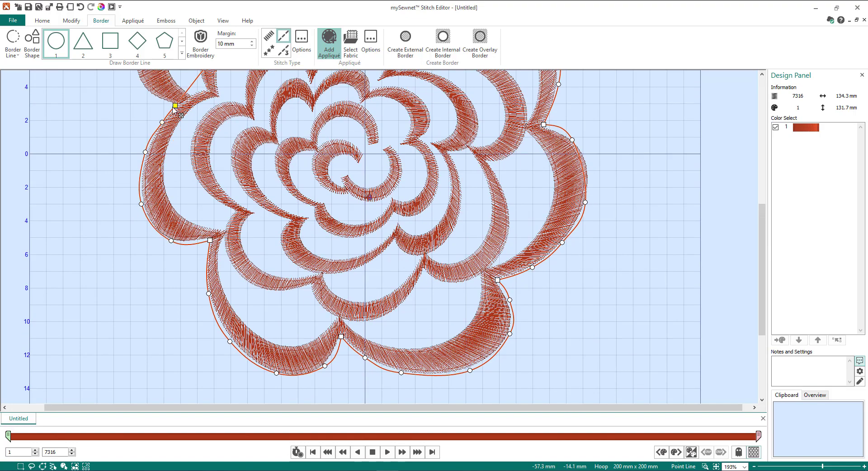
- Trace the upper-left petal's outer edge with curve points to bring the Point Line back around to its starting point
scroll(177, 107, "up", 3)
left_click(151, 219)
left_click(134, 174)
left_click(167, 123)
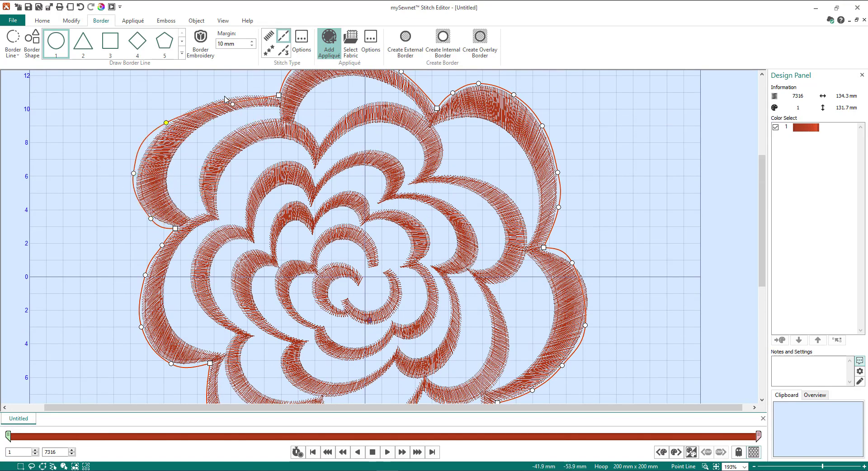
left_click(225, 96)
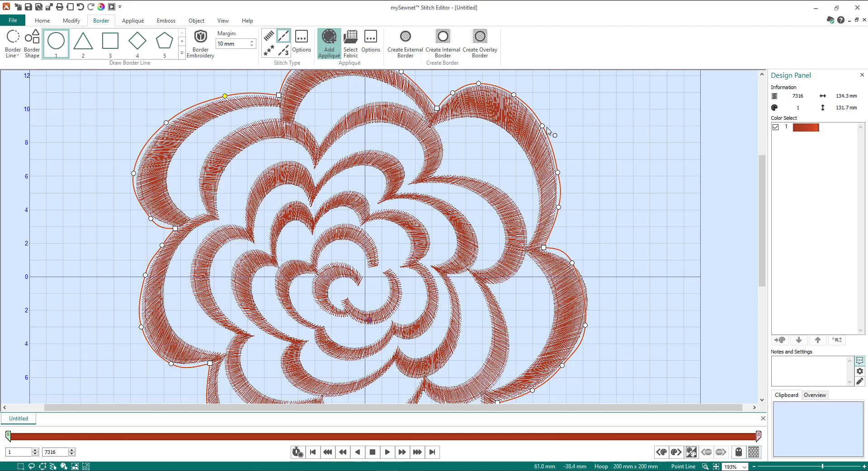
- Reposition the border's curve points along both left-side petals so the line follows their stitched edges more closely
scroll(586, 188, "up", 2)
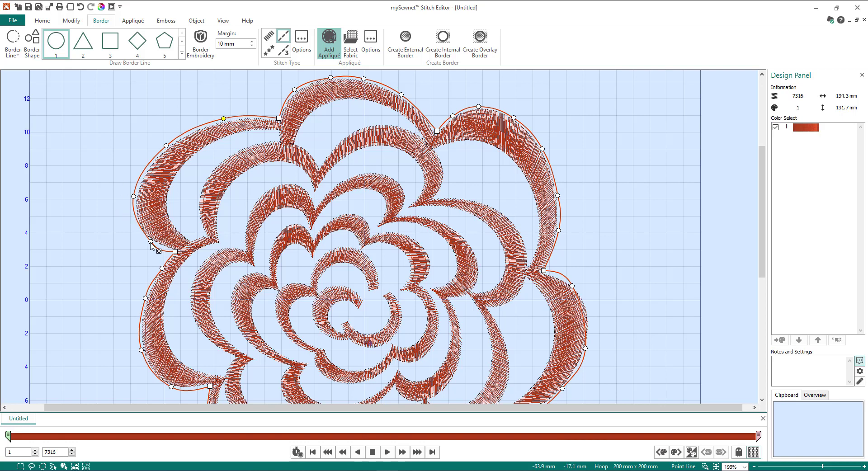
left_click_drag(151, 243, 146, 236)
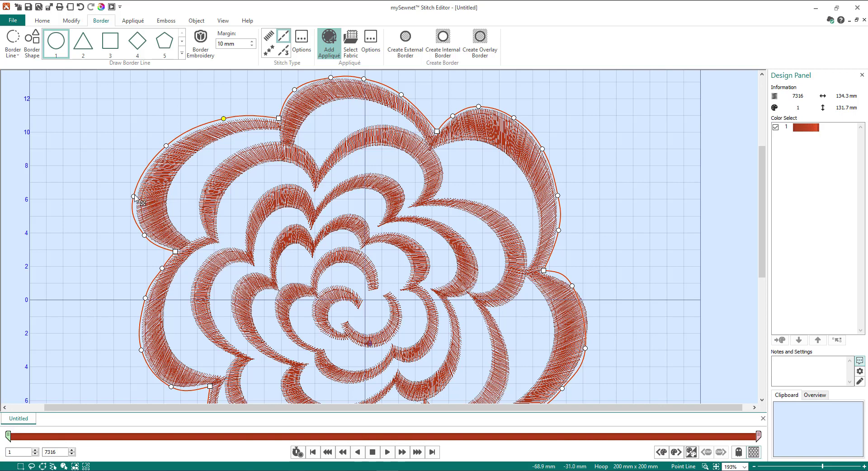
left_click_drag(134, 197, 136, 193)
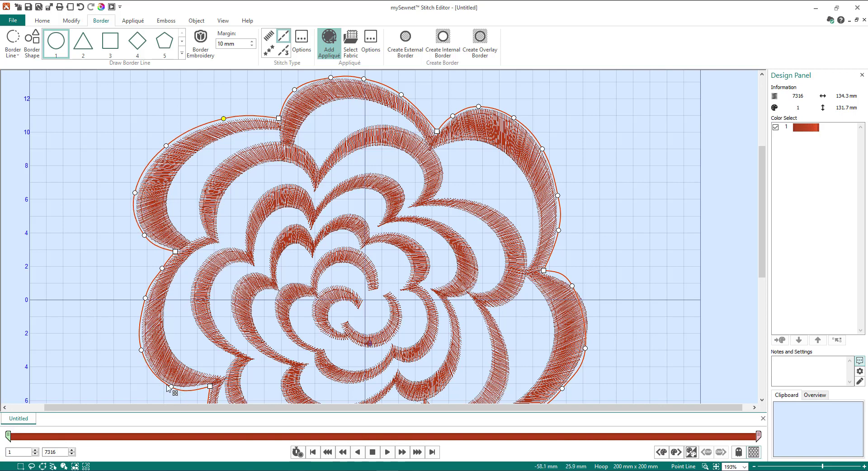
left_click_drag(166, 385, 163, 382)
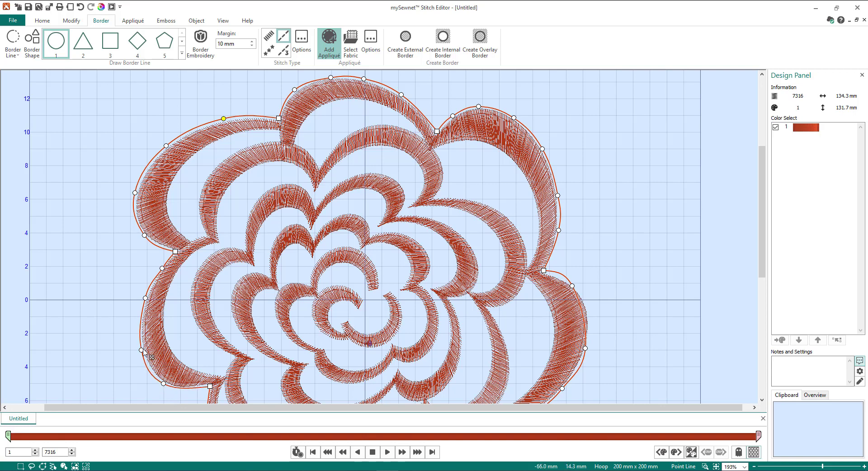
left_click_drag(142, 350, 140, 342)
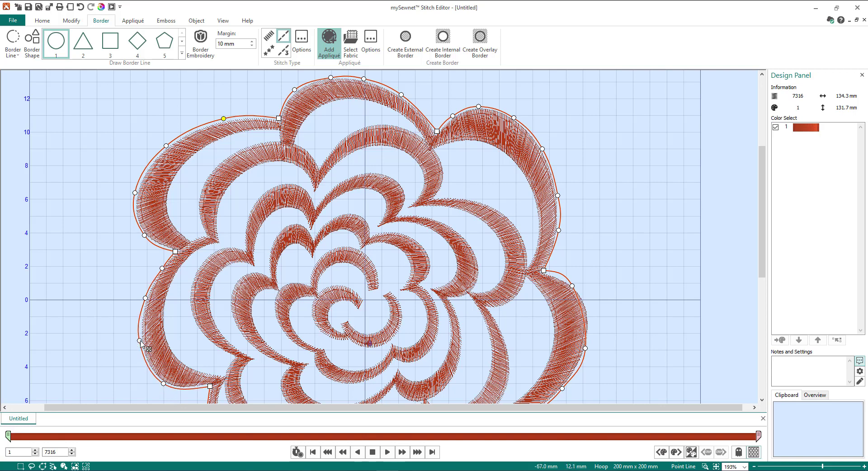
left_click_drag(145, 298, 161, 266)
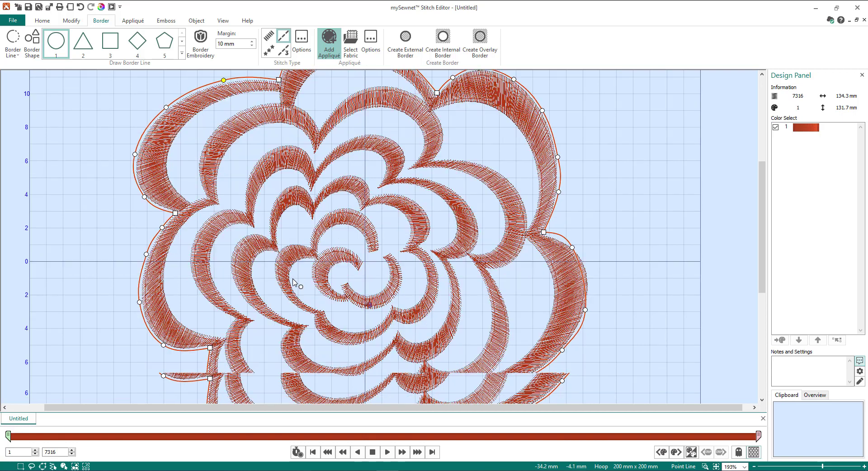
- Fine-tune the border's curve points around the bottom-left petal so the line clears the stitching smoothly
scroll(269, 301, "down", 4)
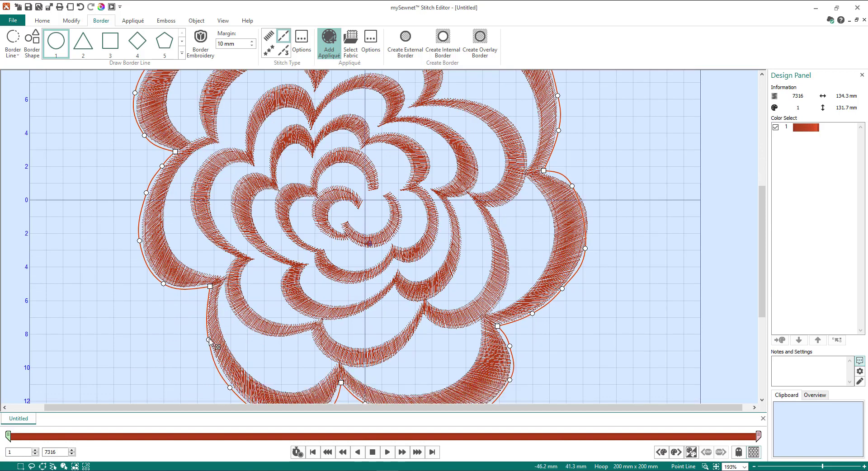
left_click_drag(209, 340, 208, 338)
scroll(267, 324, "down", 3)
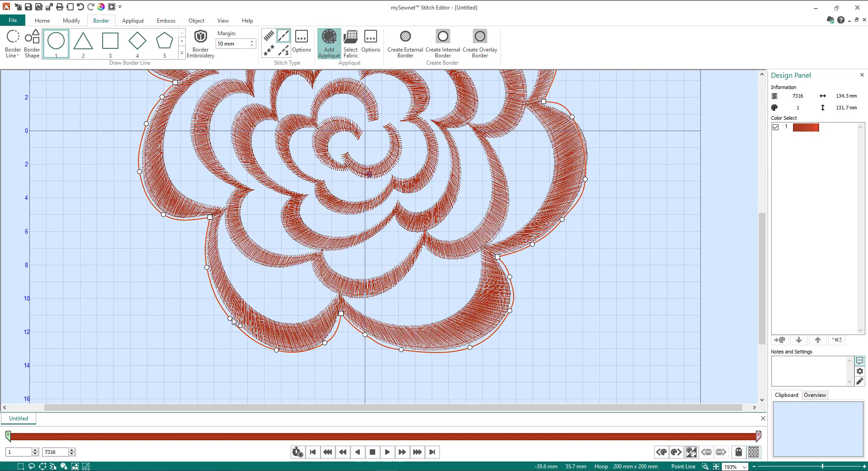
left_click_drag(230, 320, 231, 319)
left_click_drag(325, 344, 318, 348)
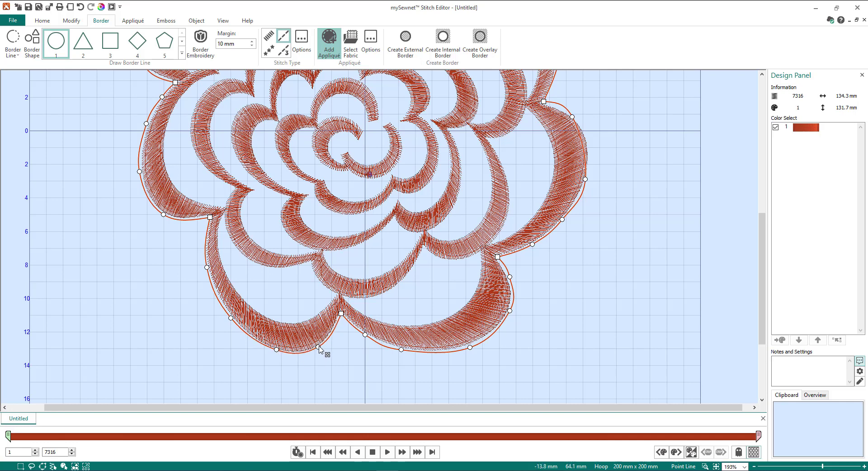
- Adjust the border's curve points around the bottom-right petal to smooth the line along its stitched edge
left_click_drag(365, 335, 363, 333)
left_click_drag(511, 277, 511, 273)
left_click_drag(510, 313, 507, 316)
left_click_drag(511, 273, 511, 285)
left_click_drag(470, 348, 464, 347)
left_click_drag(401, 350, 399, 348)
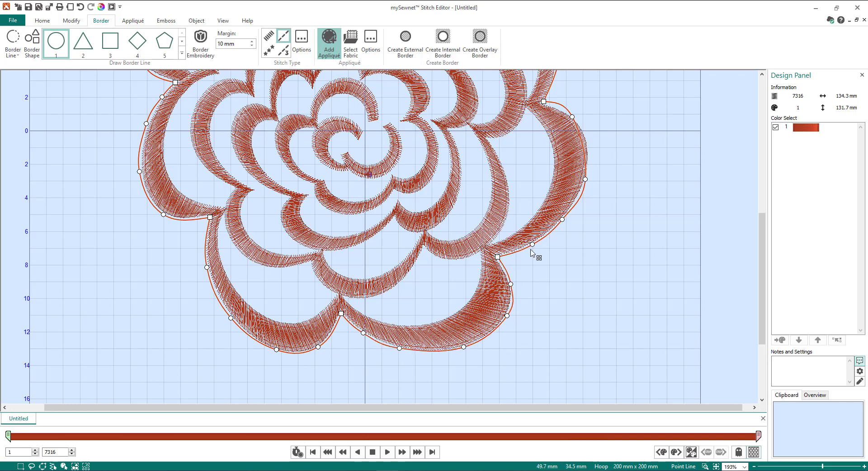
- Move the right-hand petal's border points slightly outward so the line sits just outside the stitching
left_click_drag(532, 246, 532, 247)
left_click_drag(586, 180, 589, 168)
left_click_drag(573, 116, 580, 124)
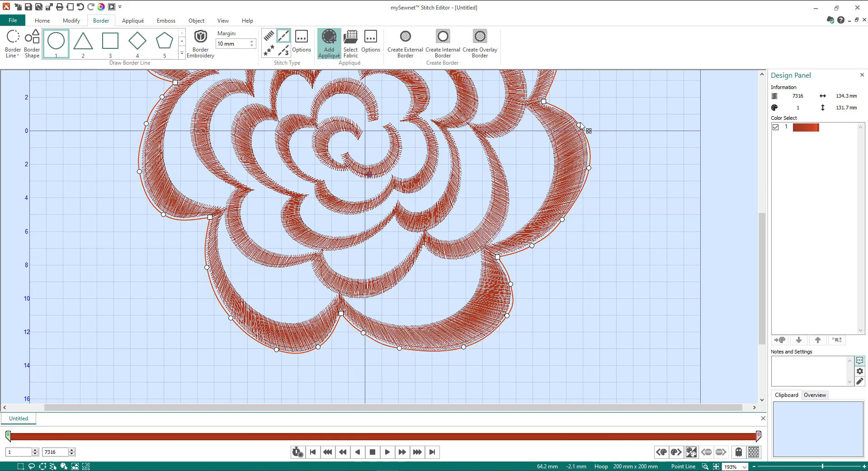
- Create the external border from the traced Point Line and show the complete hoop in 3D View
scroll(620, 171, "up", 5)
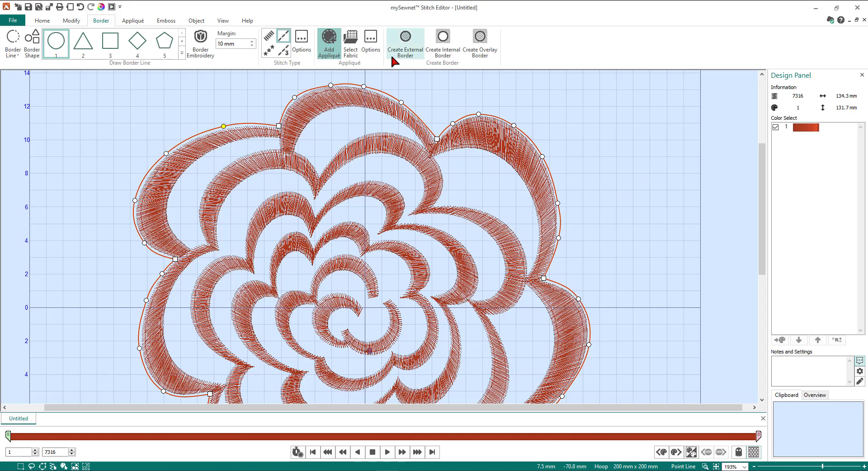
left_click(406, 45)
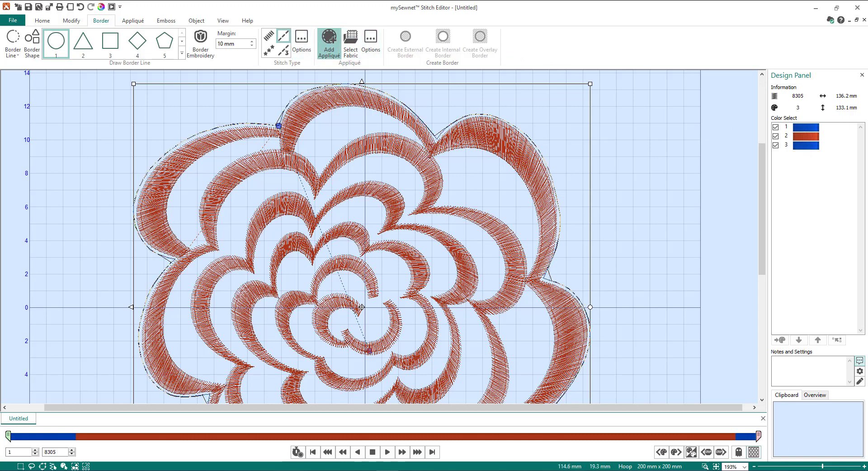
left_click(717, 466)
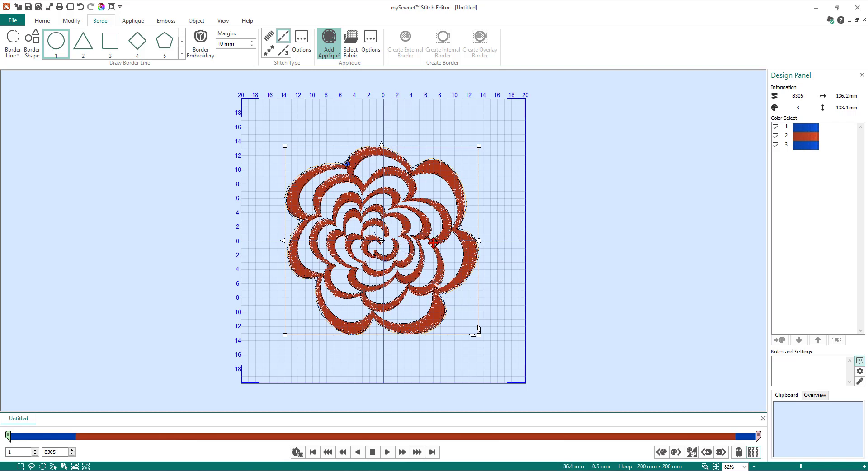
left_click(224, 20)
left_click(94, 33)
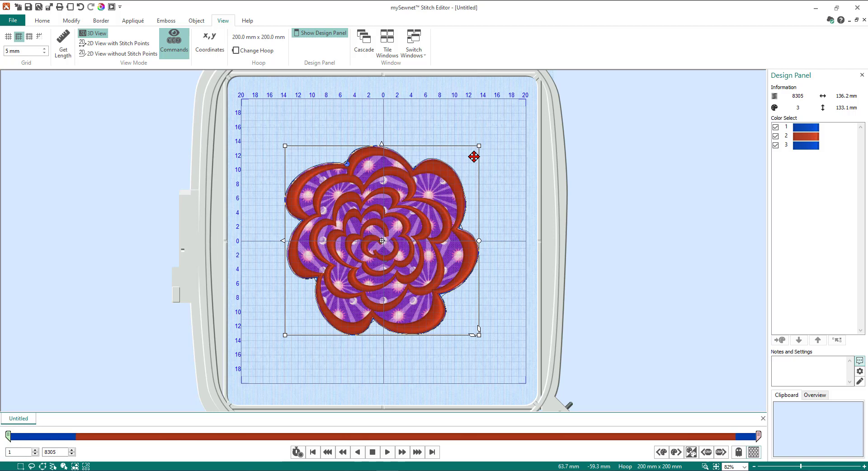
- Step through the design's colour blocks one at a time until only the final border block is displayed
left_click(676, 452)
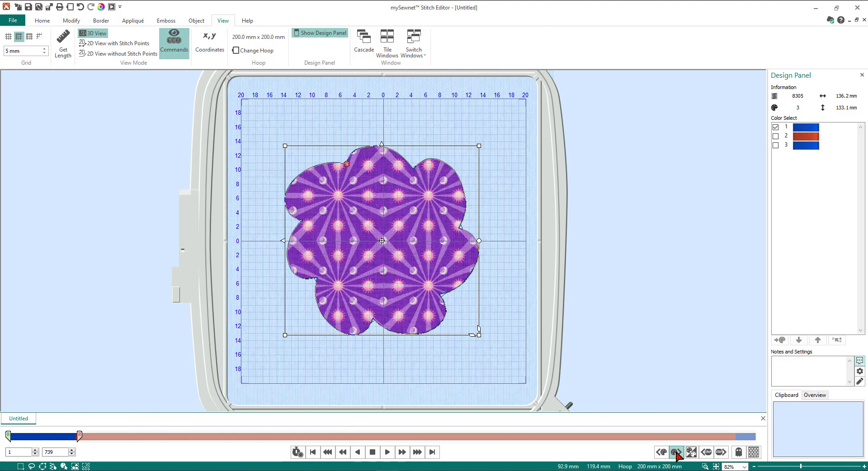
left_click(676, 453)
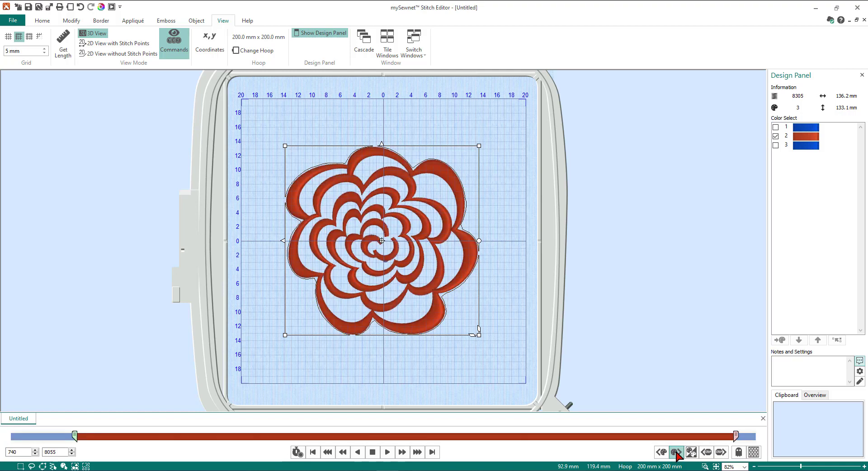
left_click(677, 452)
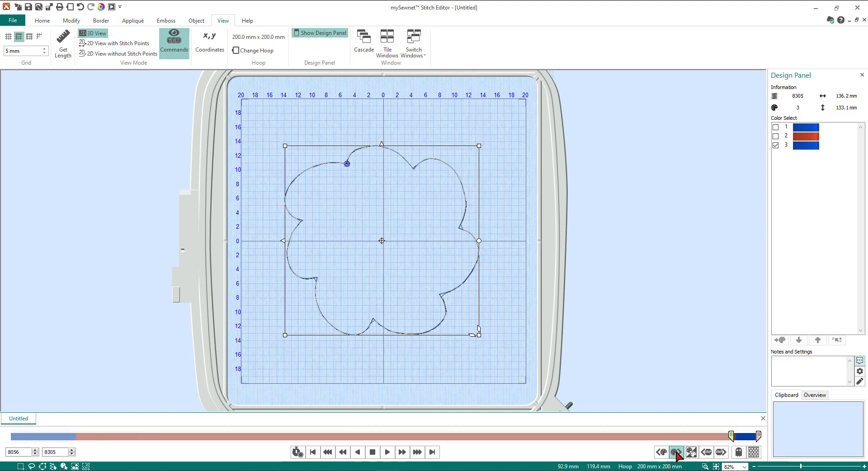
- Delete all stitches of the extra blue border line in colour block 3 and display the remaining design
left_click(473, 357)
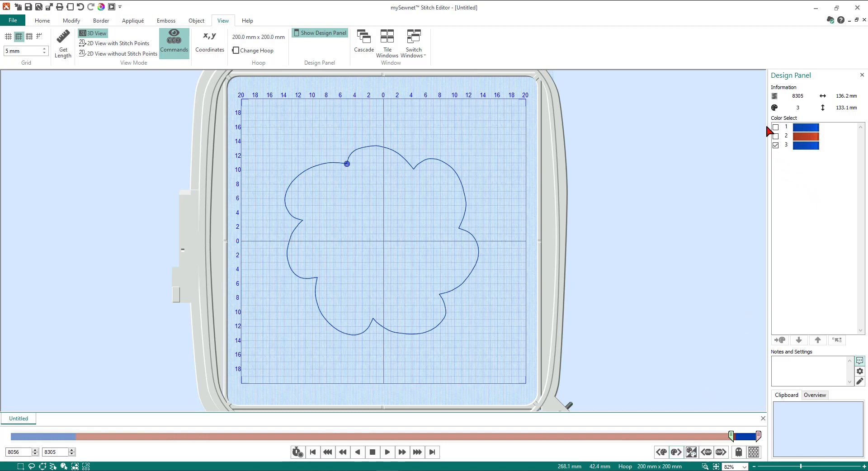
left_click(776, 146)
left_click(42, 21)
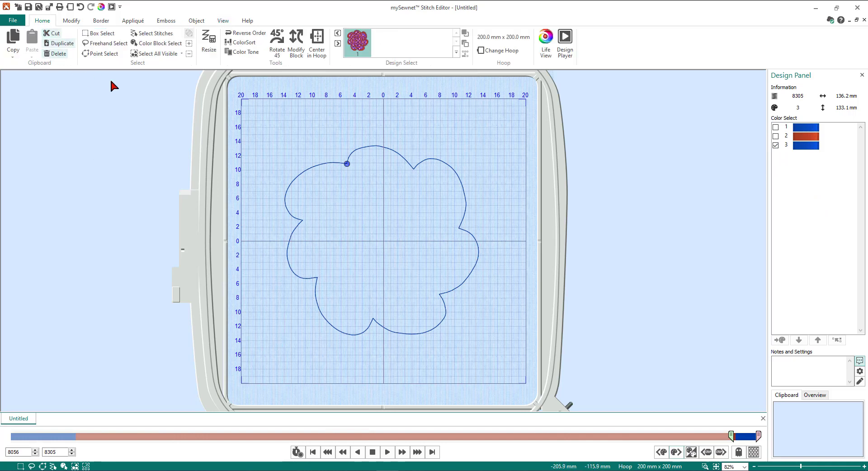
left_click(158, 54)
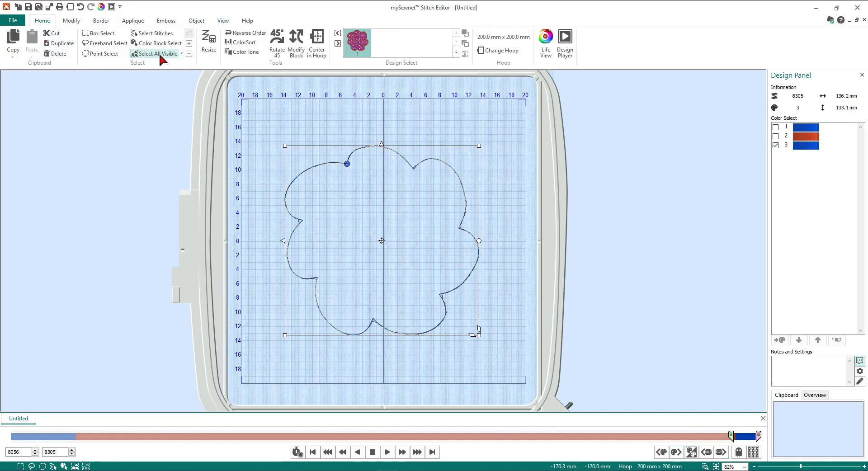
left_click(61, 55)
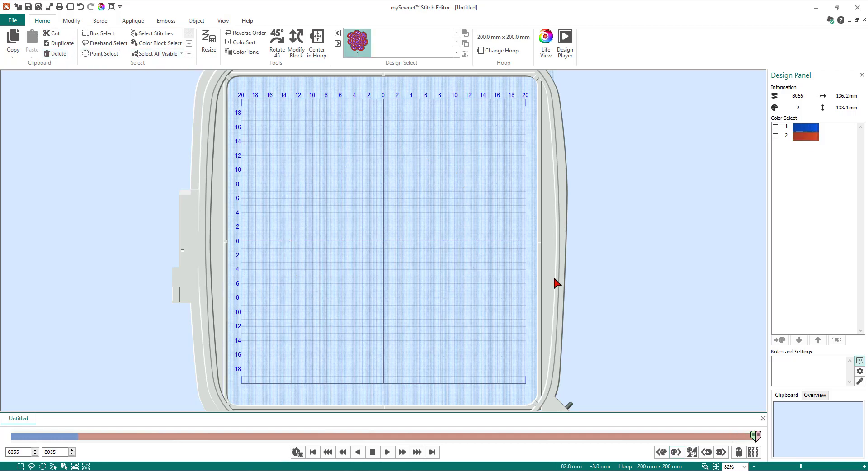
left_click(754, 454)
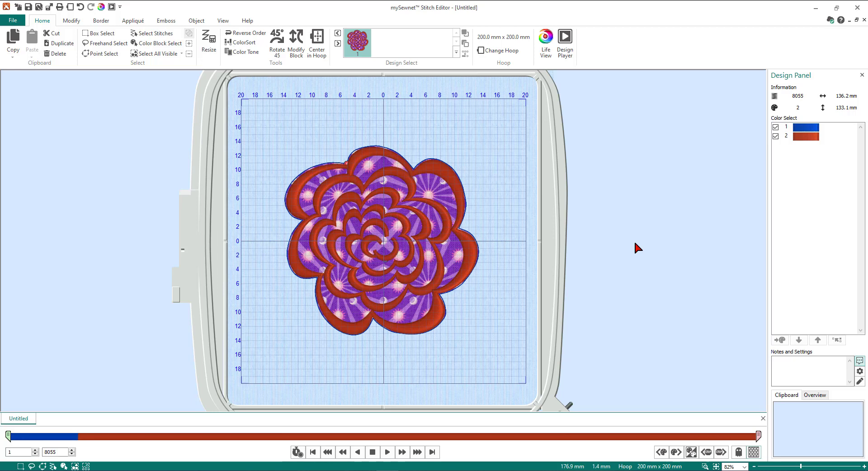
- Isolate appliqué colour block 1, shrink it proportionally to 132.2 × 129.1 mm with Modify Block, and display the full design deselected
left_click(676, 454)
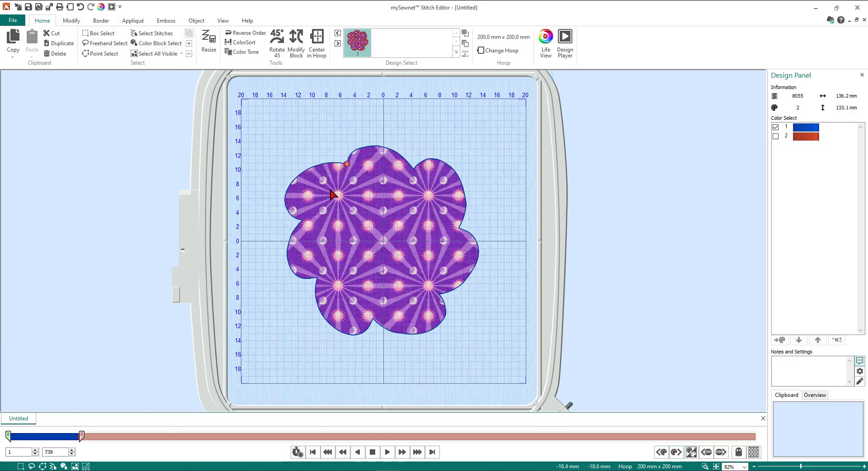
left_click(164, 54)
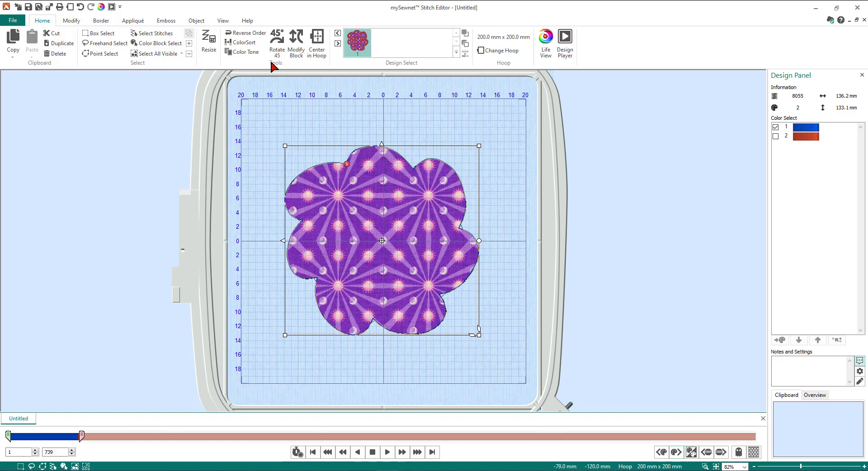
left_click(297, 45)
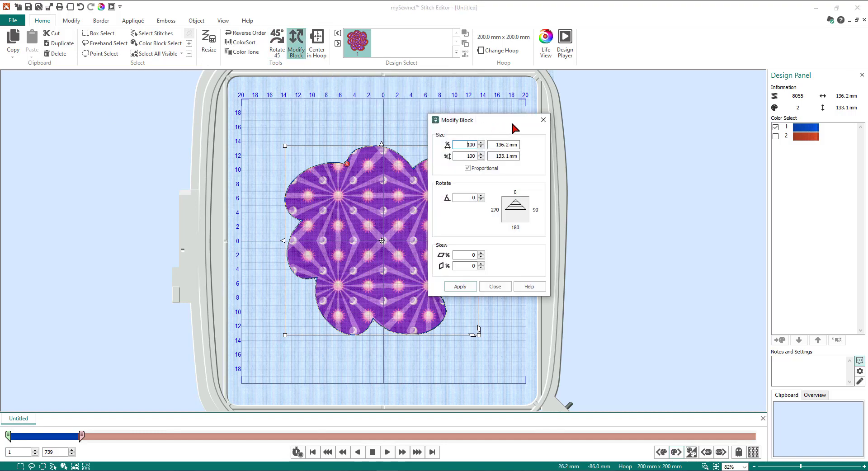
left_click_drag(502, 121, 560, 121)
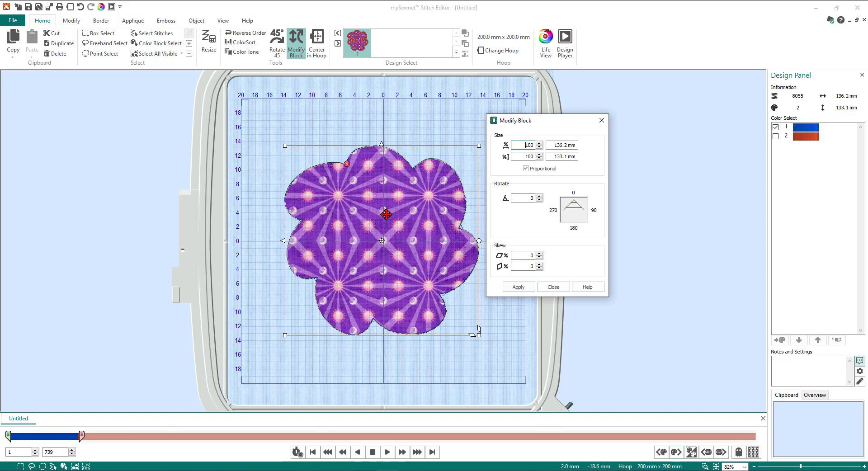
left_click(541, 147)
left_click(541, 148)
left_click(520, 288)
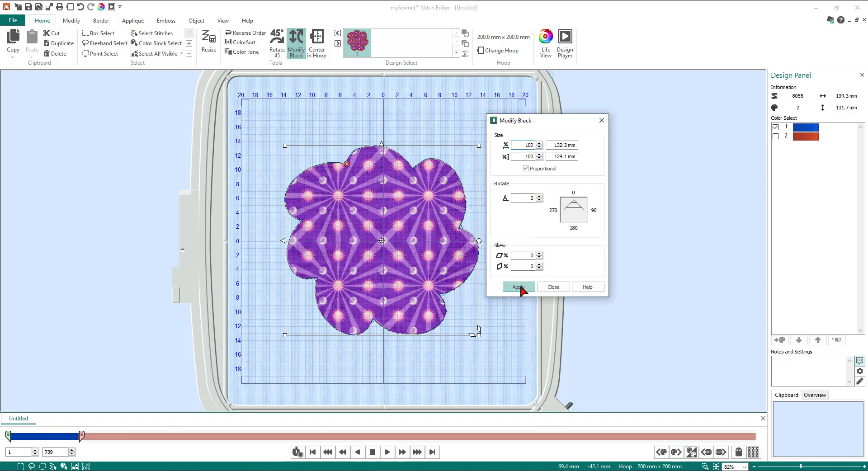
left_click(554, 289)
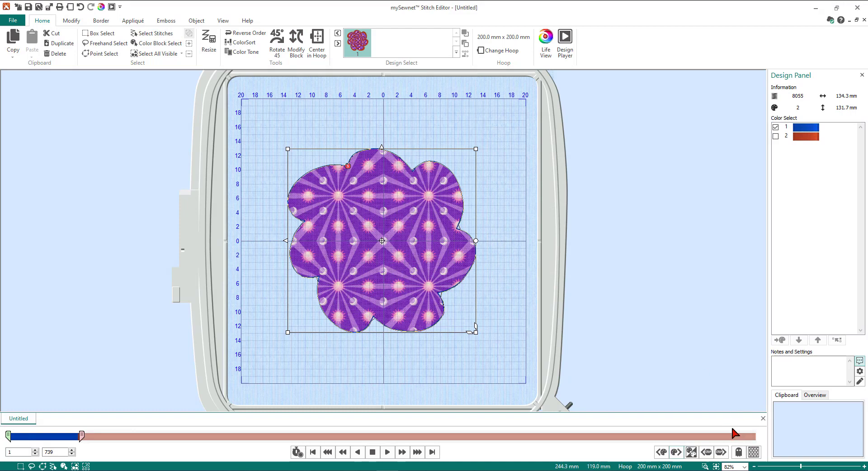
left_click(754, 453)
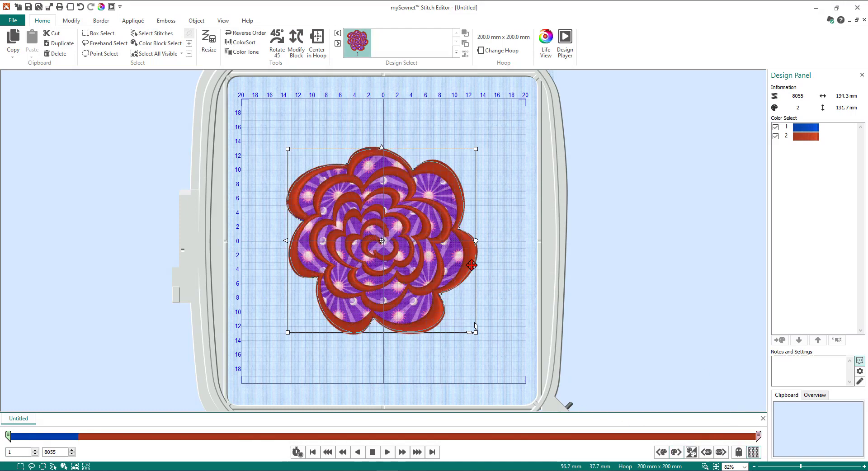
left_click(503, 135)
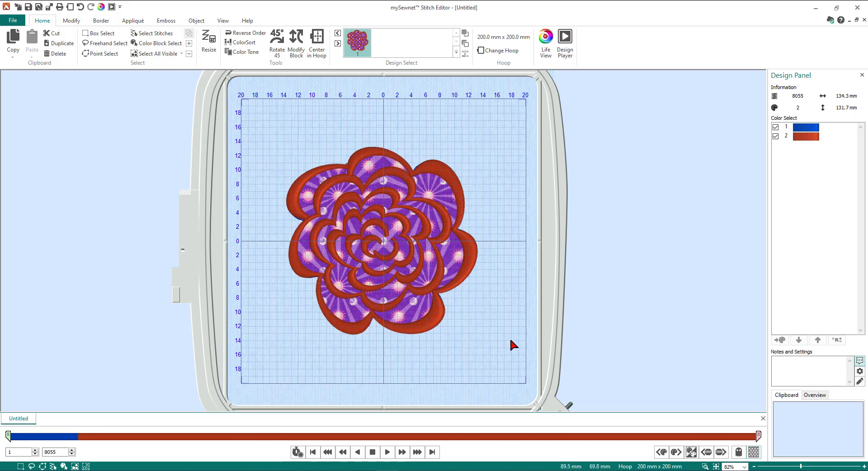
- Play the stitch-out in an enlarged Design Player, fast-forwarding through the appliqué stages to the finished flower, and close the player
left_click(111, 6)
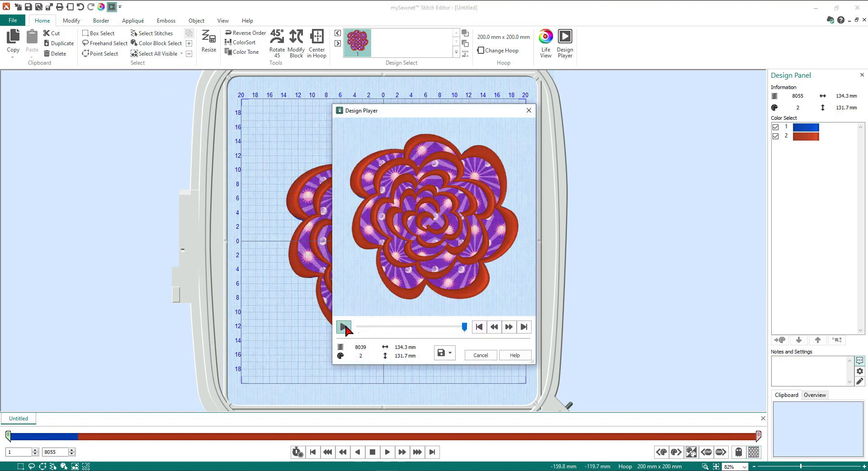
left_click_drag(468, 111, 398, 44)
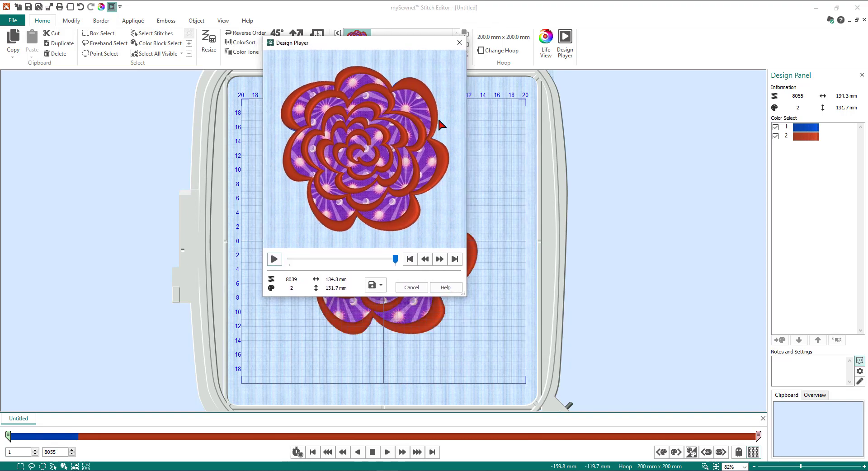
left_click_drag(465, 295, 567, 363)
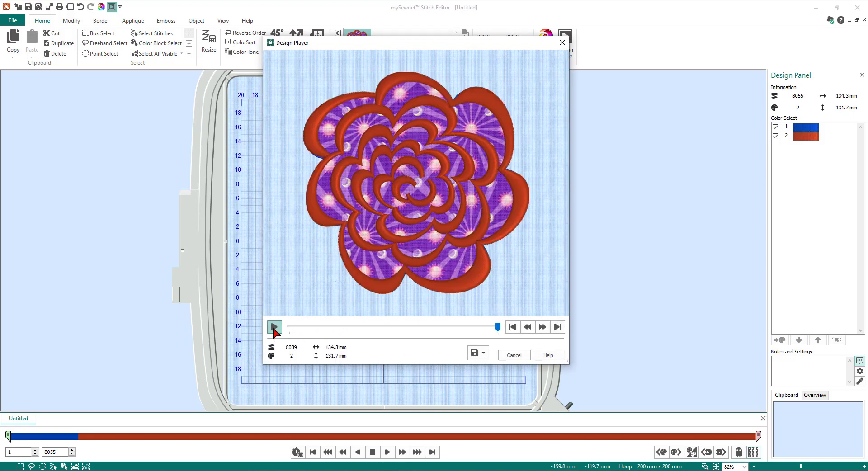
left_click(274, 329)
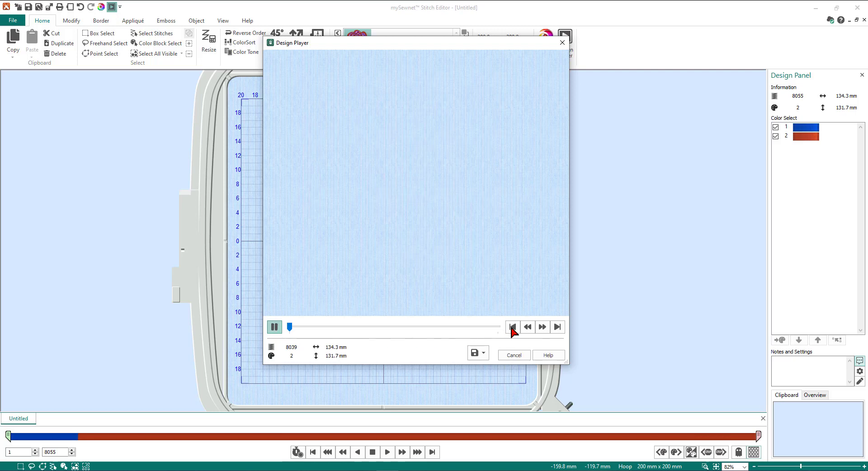
left_click(543, 327)
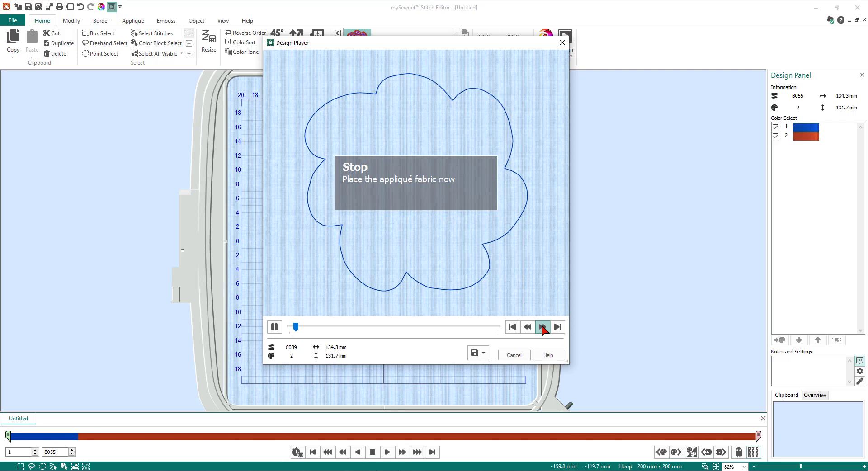
left_click(543, 327)
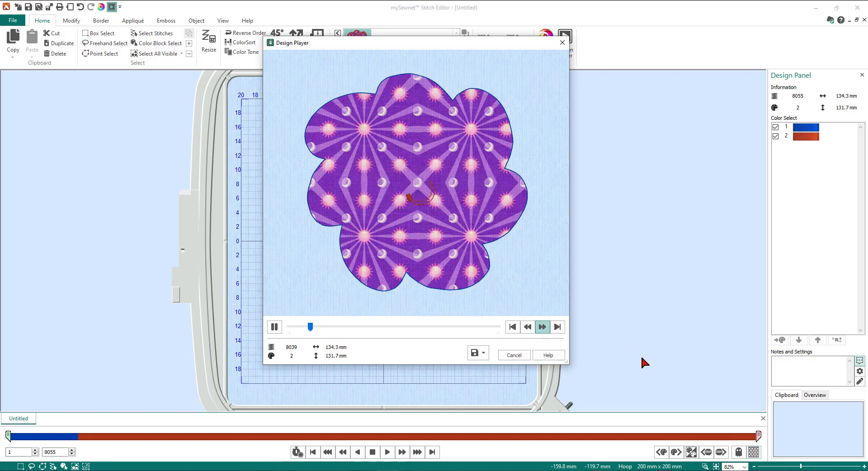
left_click(543, 327)
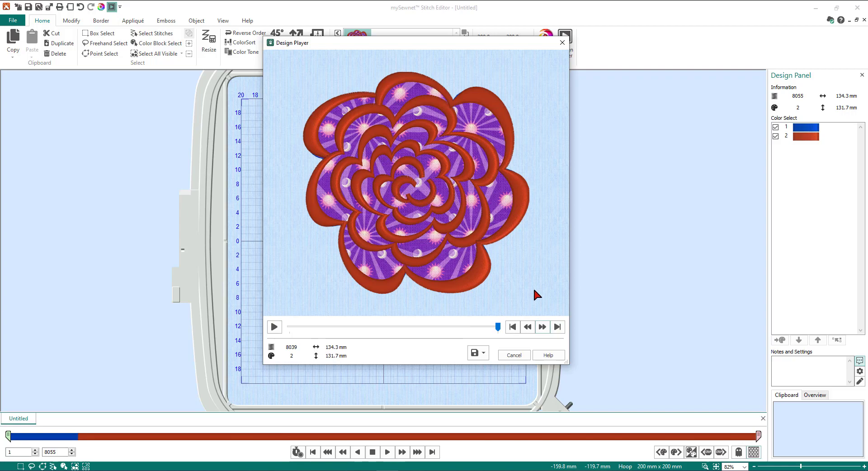
left_click(516, 356)
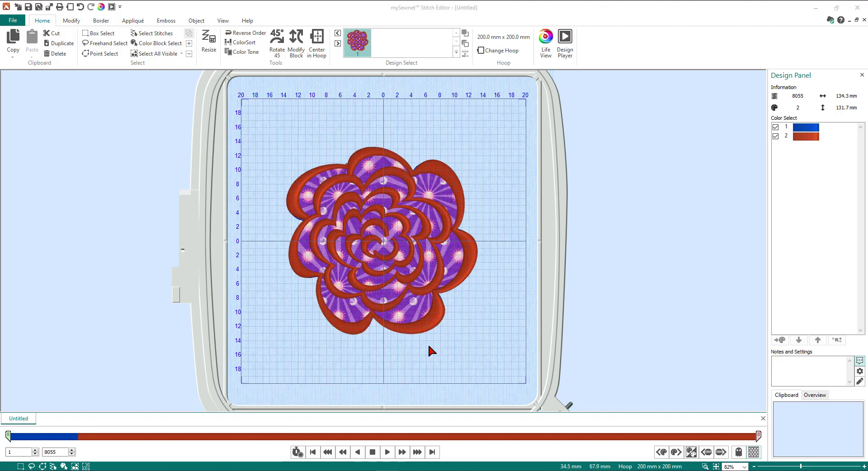
- Switch to mySewnet Embroidery and finish the Stitch Editor editing session for the flower design
mouse_move(321, 470)
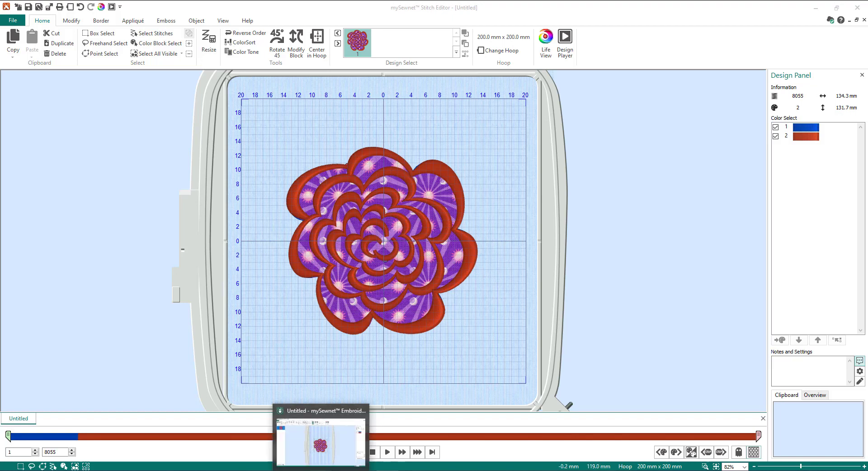
left_click(321, 441)
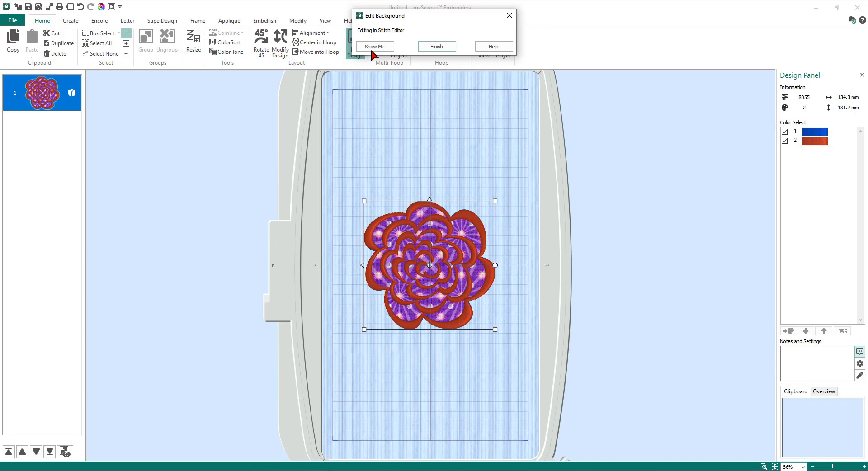
left_click(435, 47)
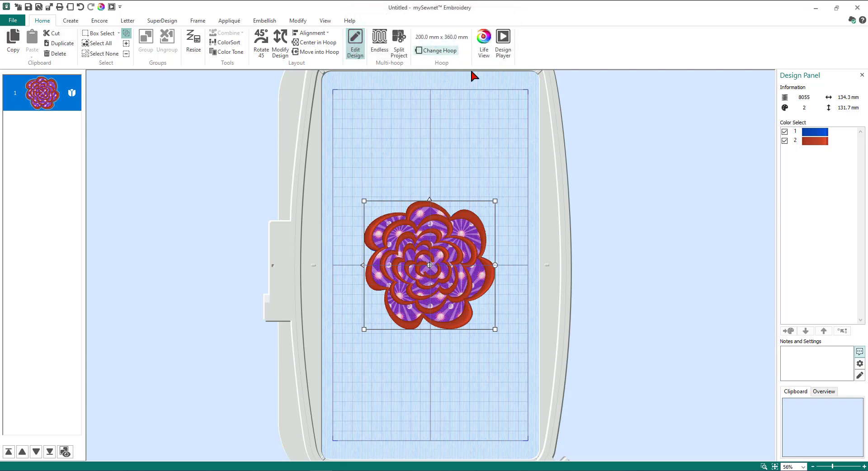